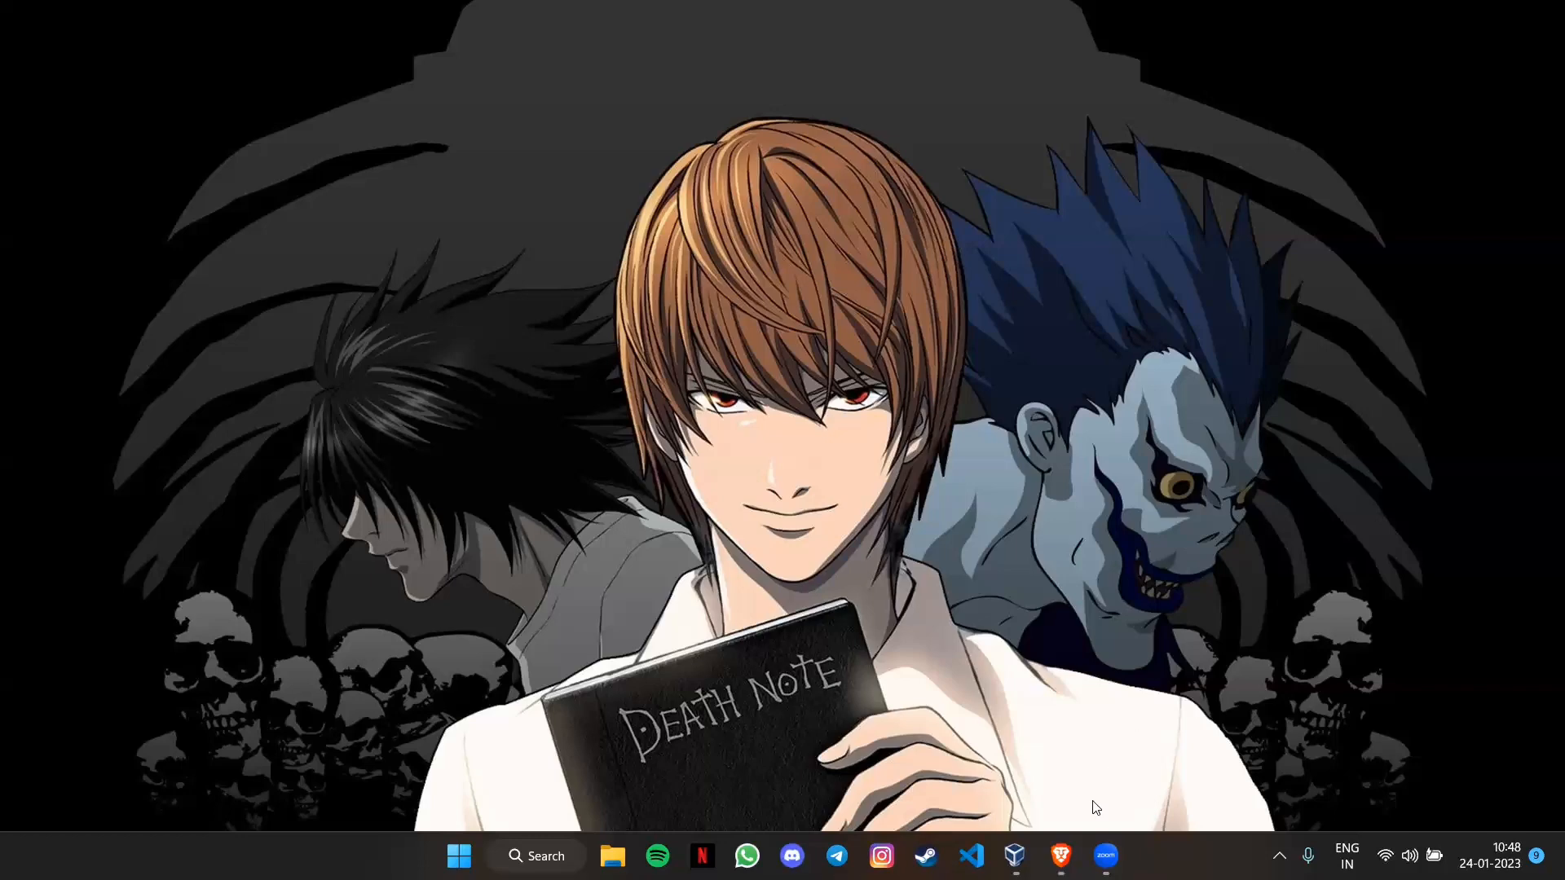
Switch to the Brave browser, search the web for "metasploitable downloads" in a new tab and open the SourceForge result.
click(1061, 855)
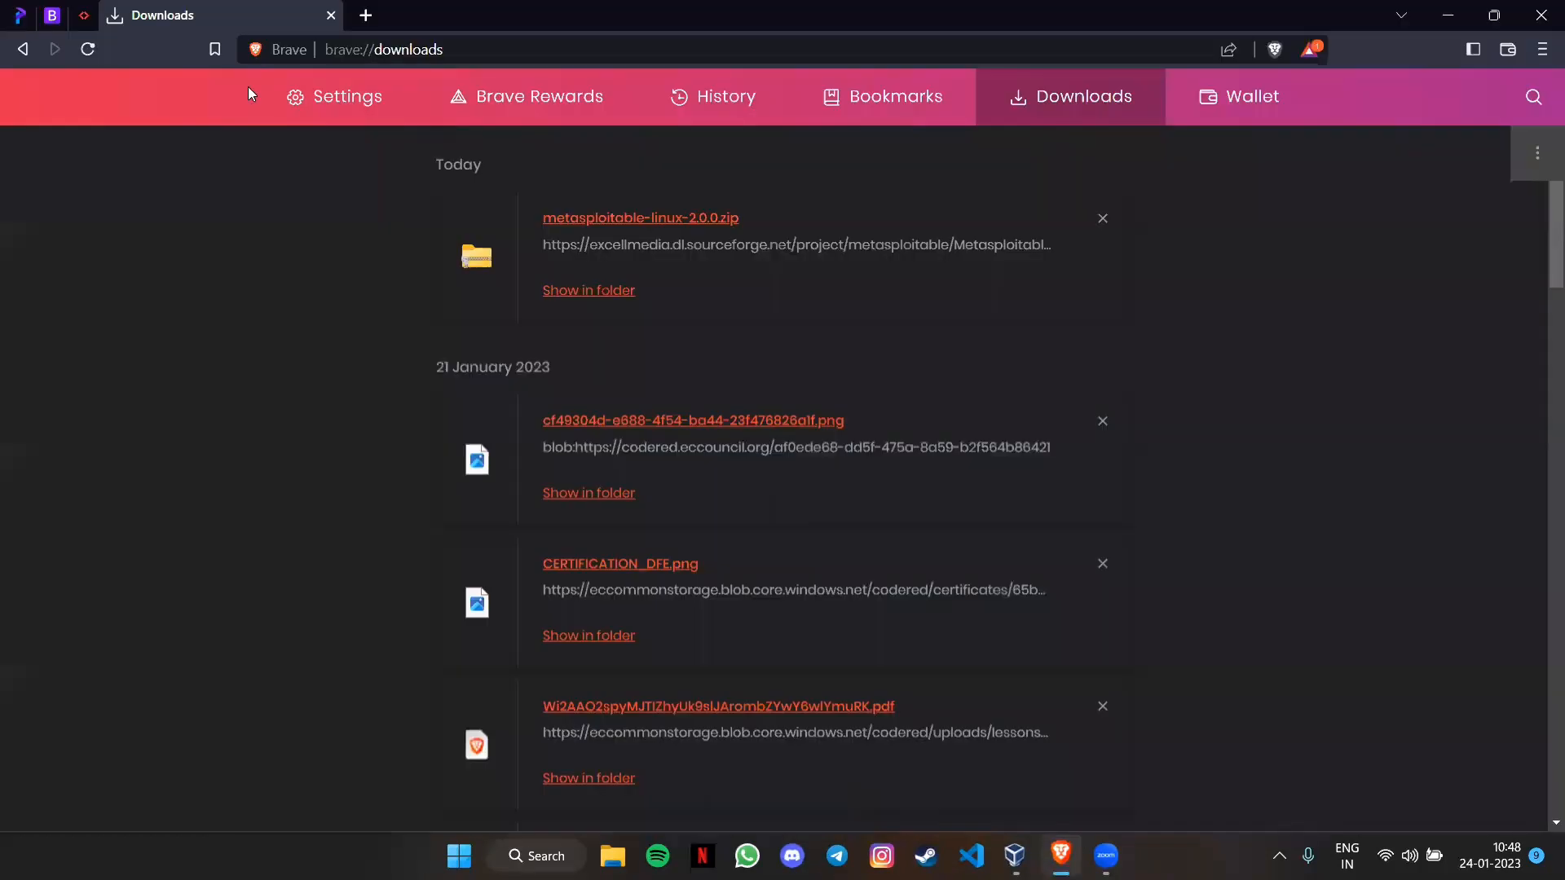
click(360, 17)
click(359, 41)
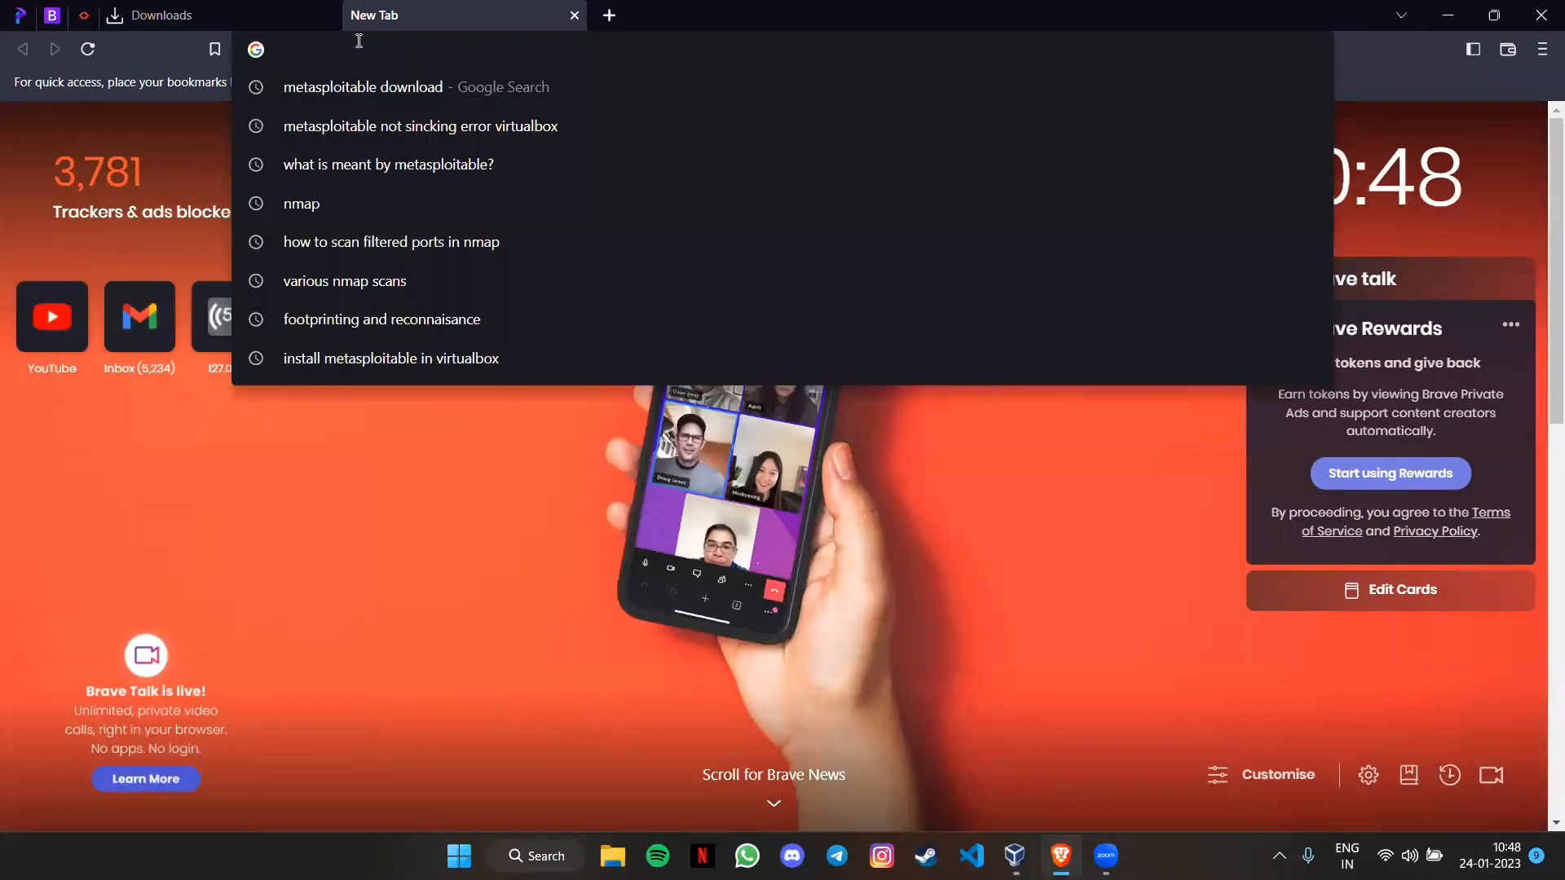
text(metasploitable downloads)
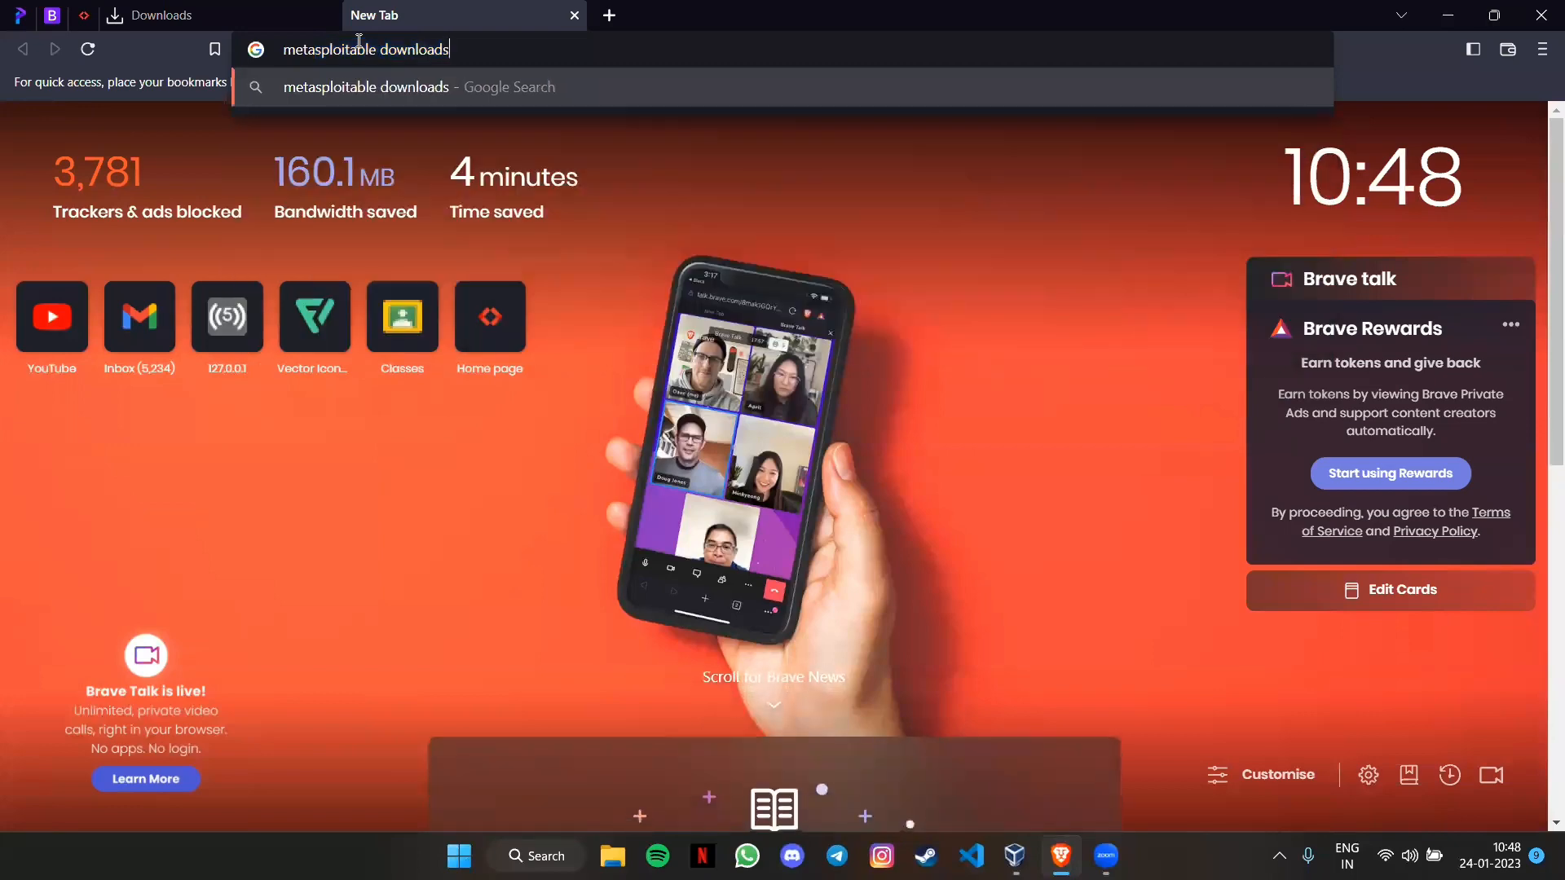
key(Return)
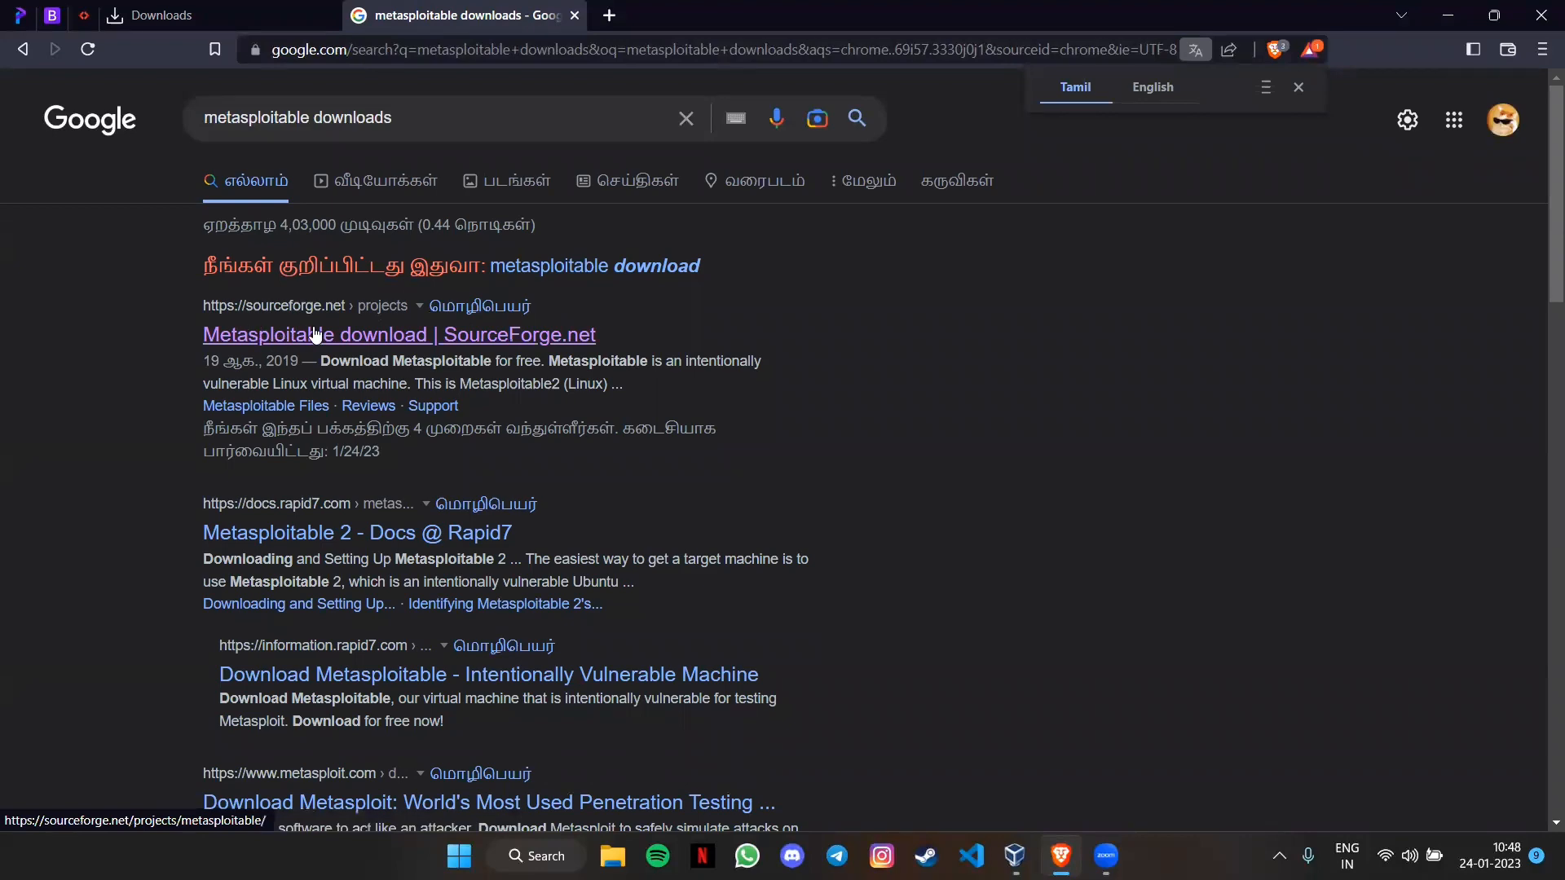
click(356, 338)
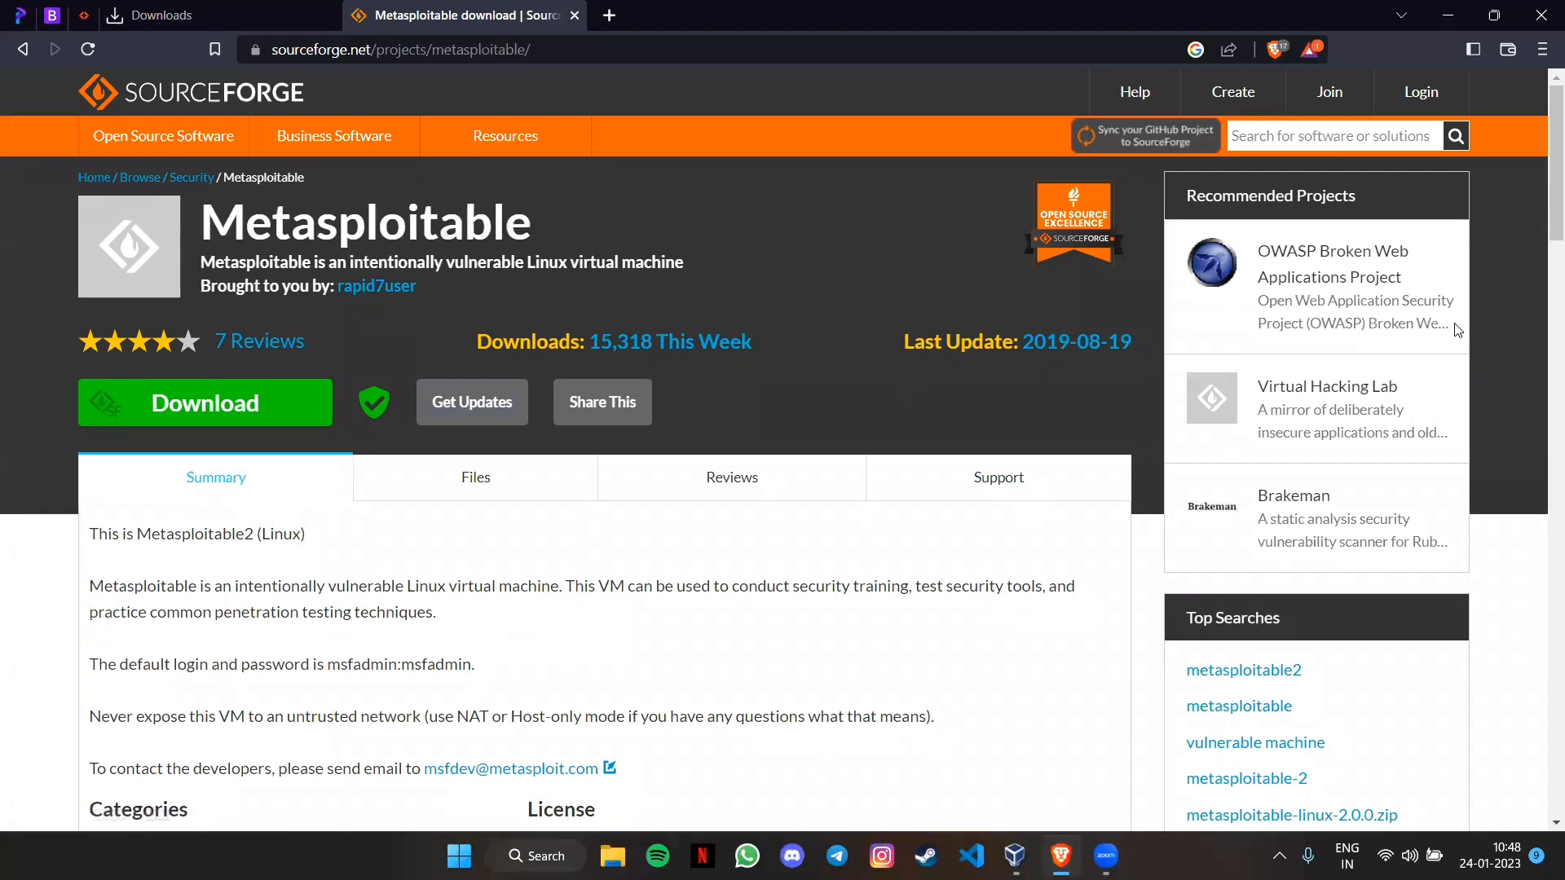
Request the Metasploitable download from its SourceForge project page, and close that tab.
scroll(765, 280, down, 5)
scroll(765, 279, up, 4)
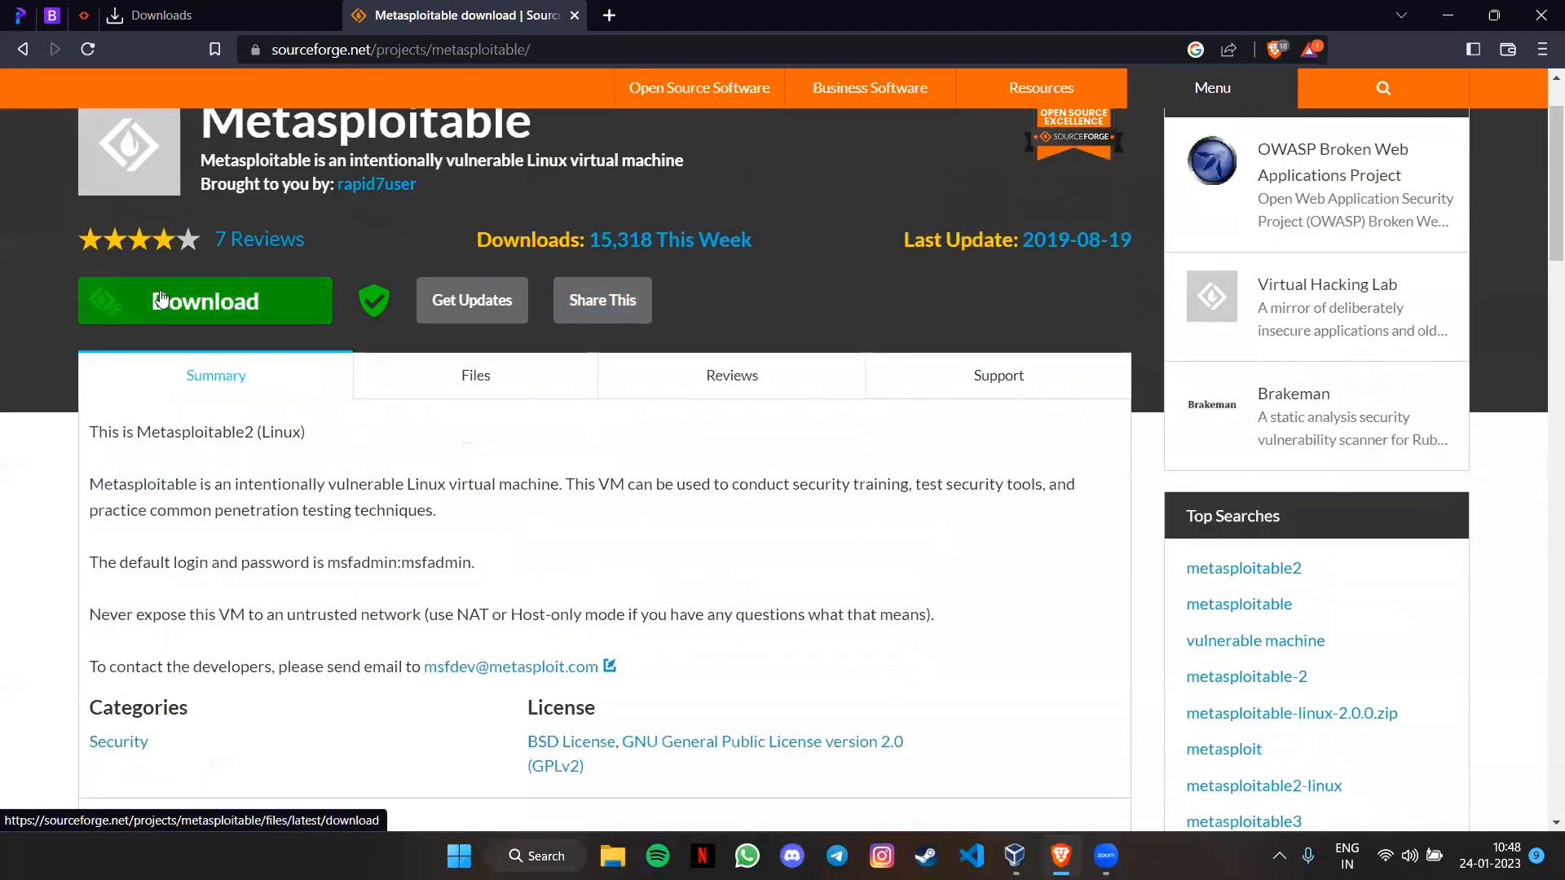
click(160, 300)
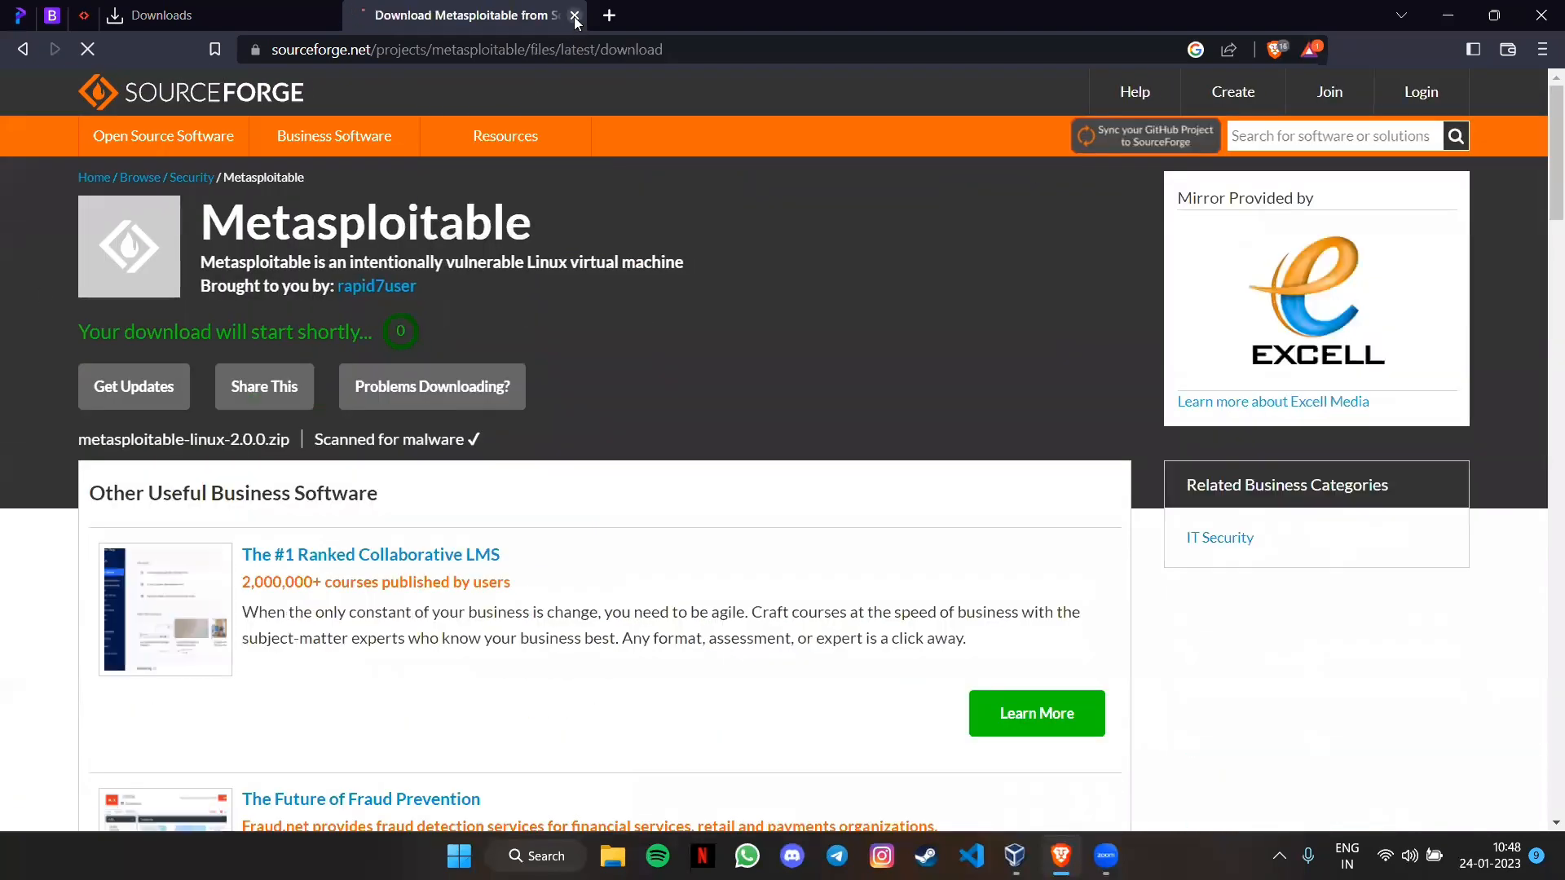
click(574, 16)
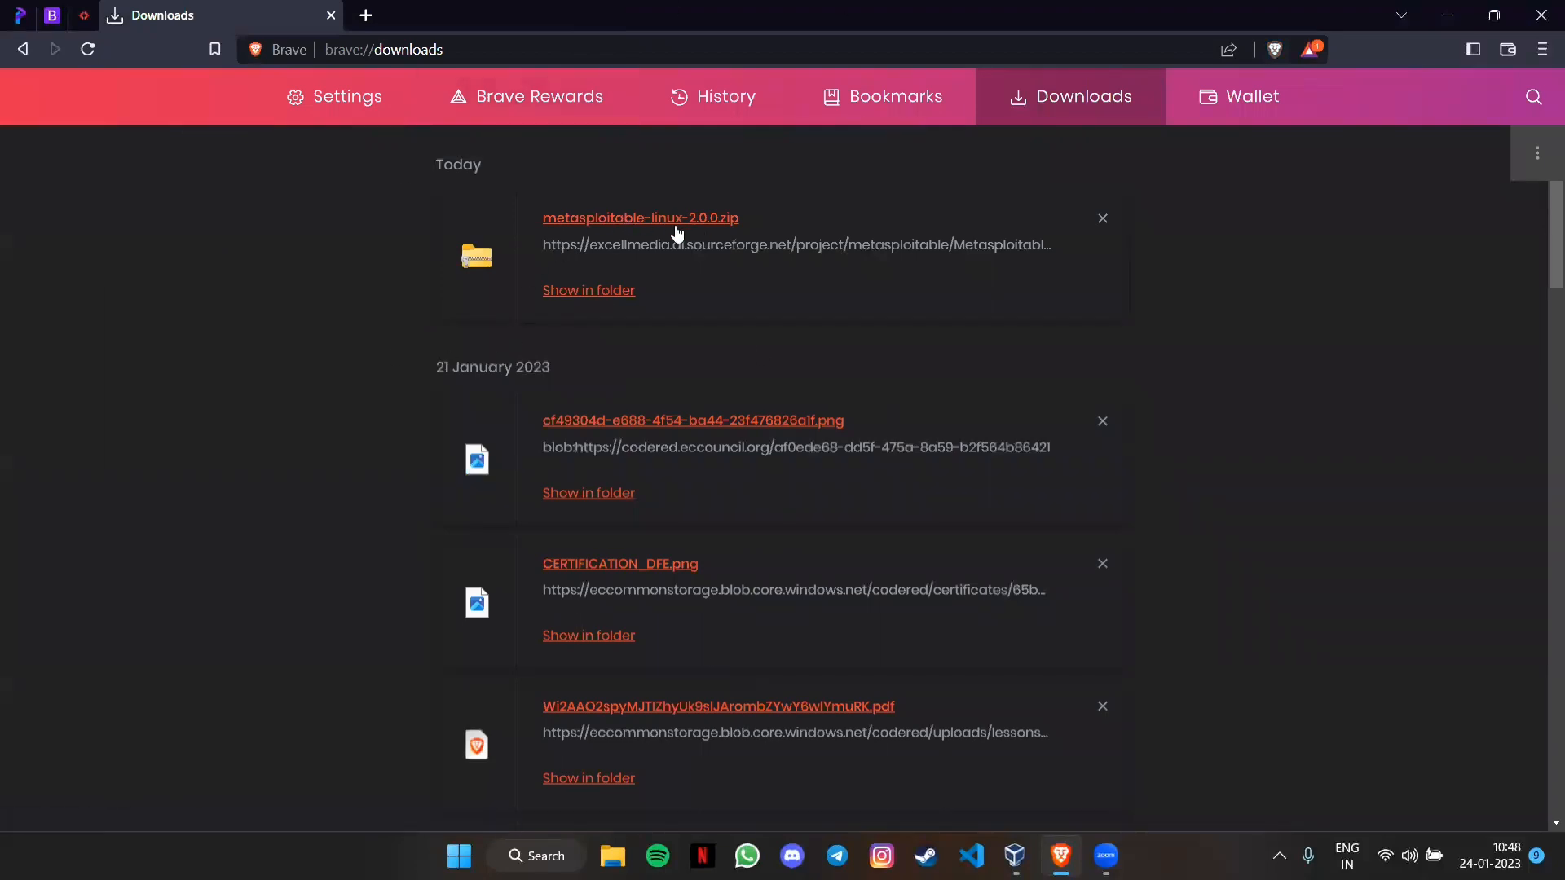
Show the downloaded metasploitable-linux-2.0.0.zip in its folder and extract it to V:\VIRTUAL_BOX\ISO_FILES\metasploitable-linux-2.0.0.
click(602, 300)
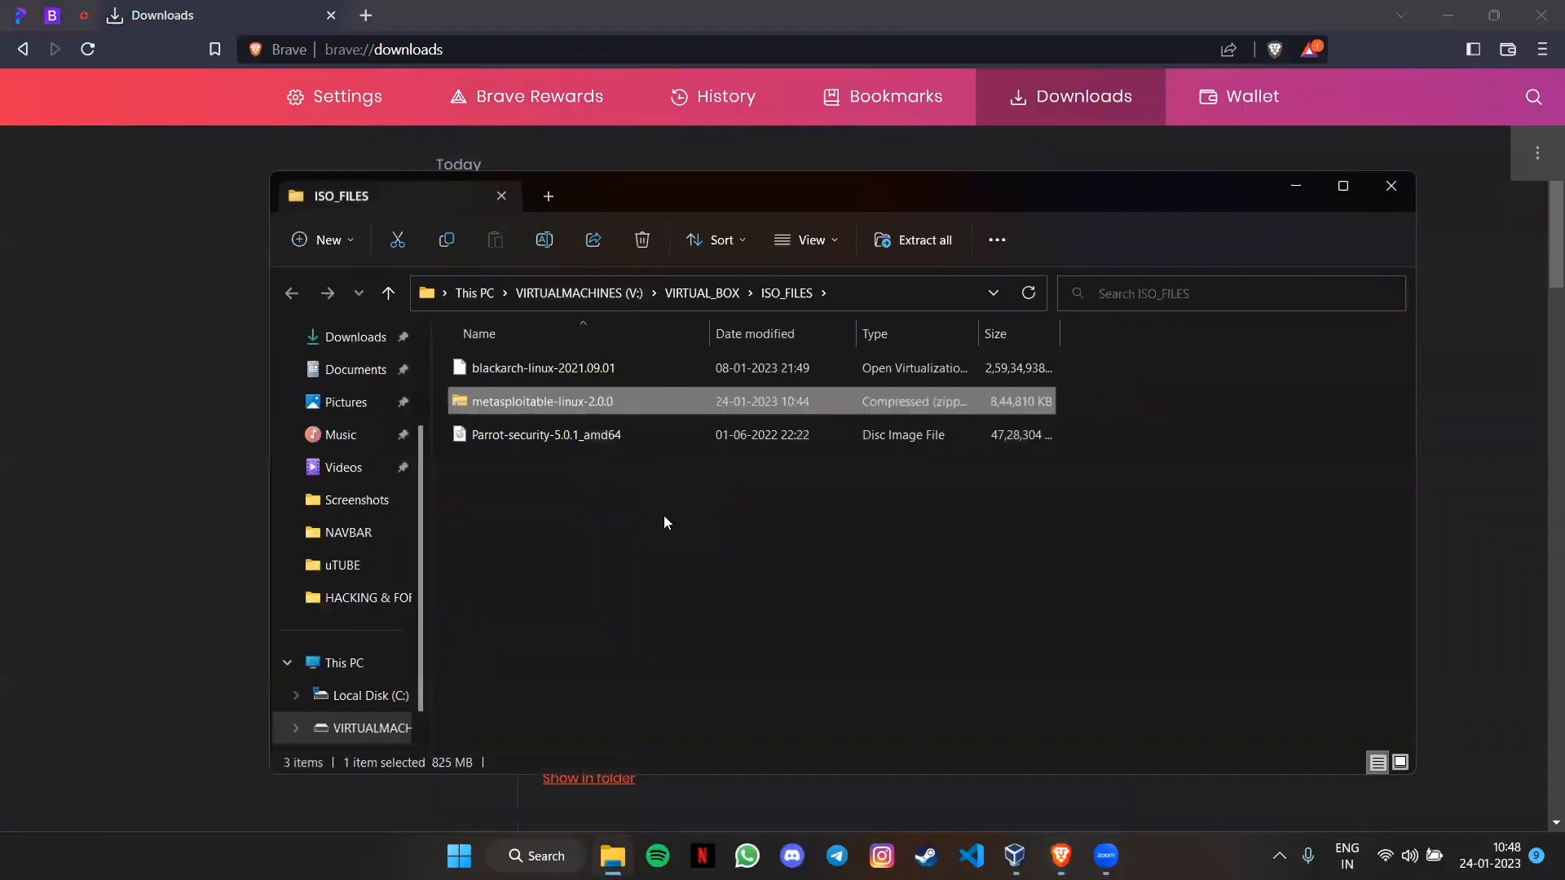
click(489, 402)
right_click(517, 403)
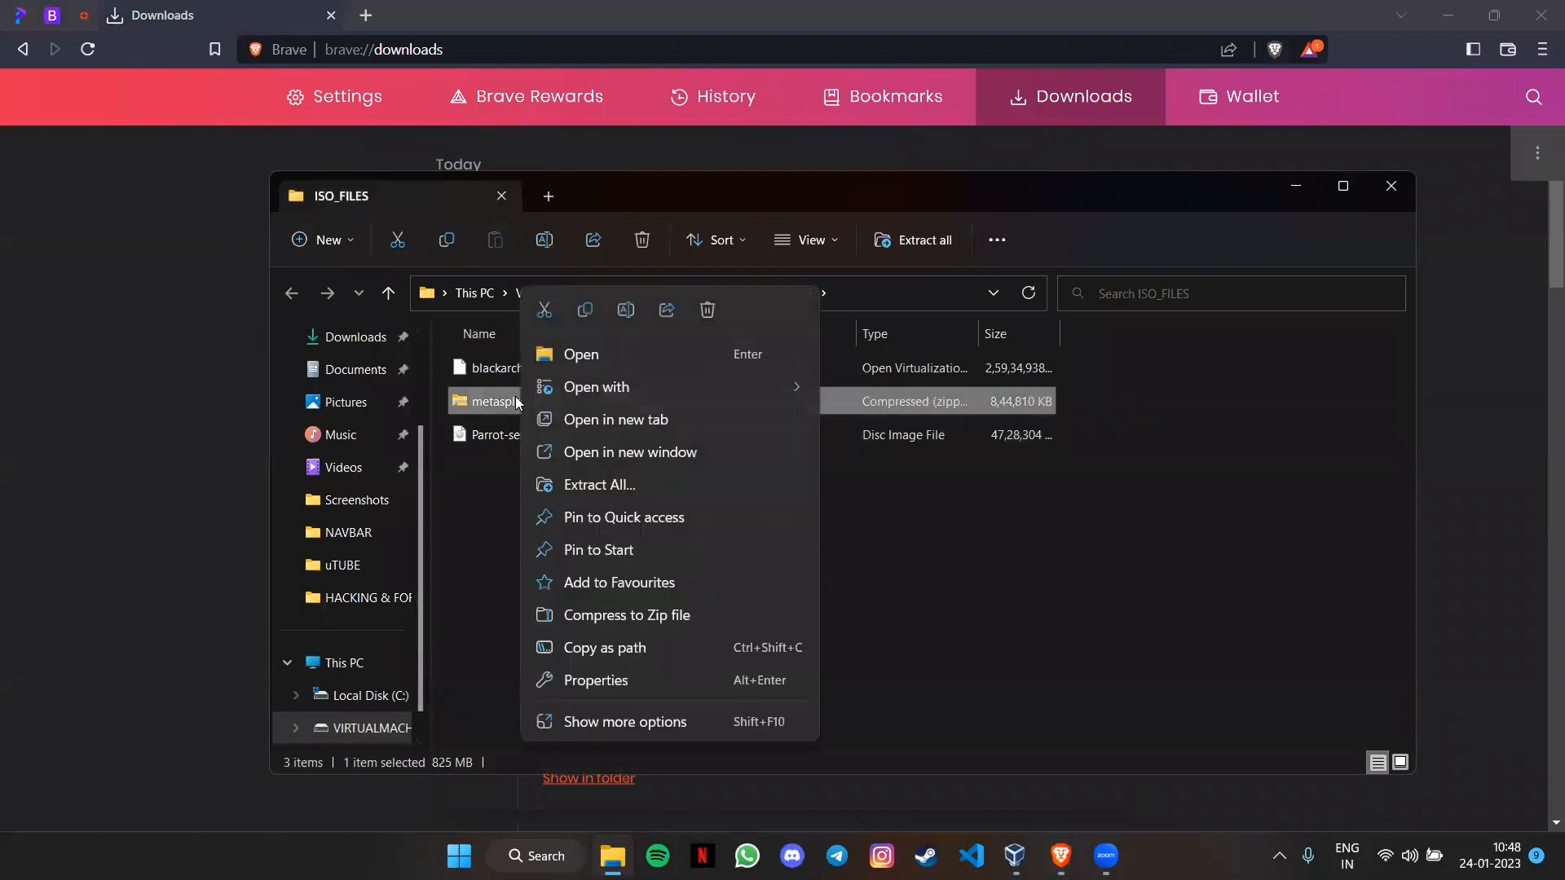
click(614, 485)
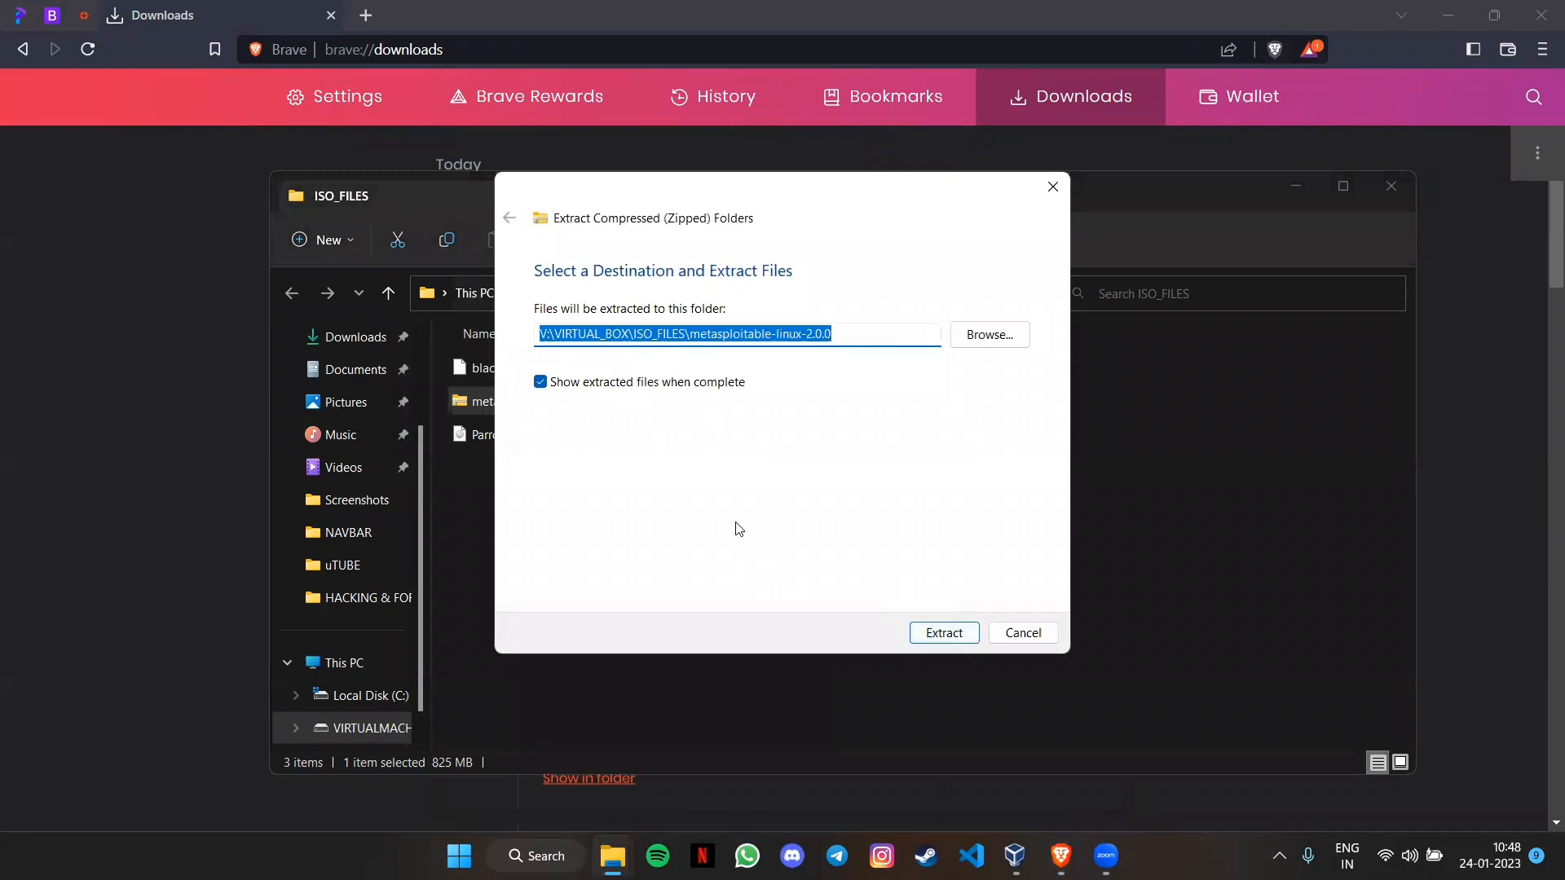
click(935, 636)
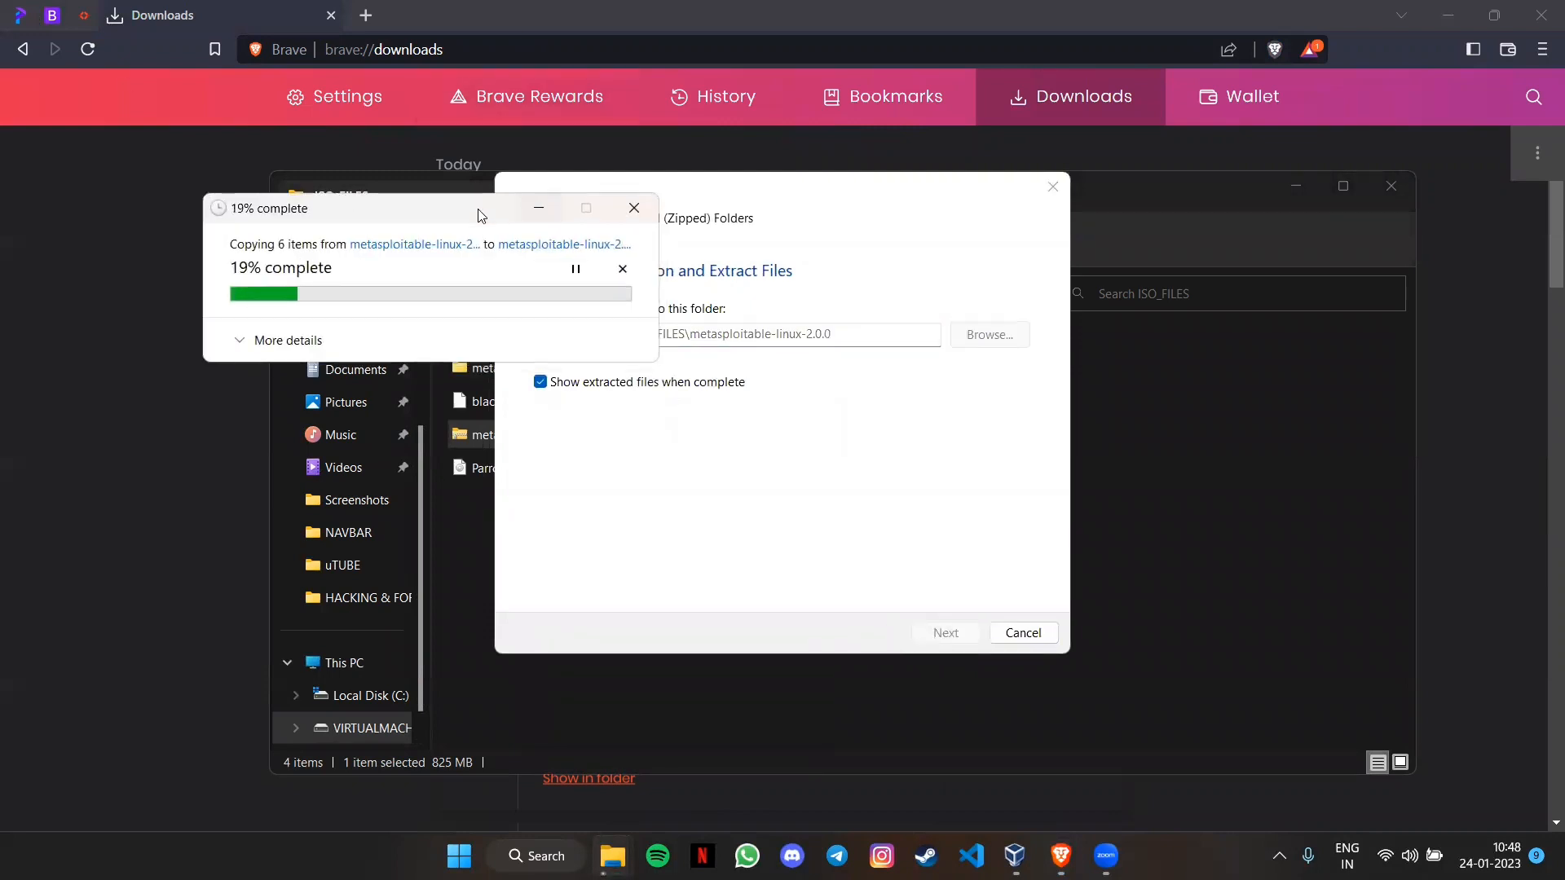
drag(479, 214, 671, 231)
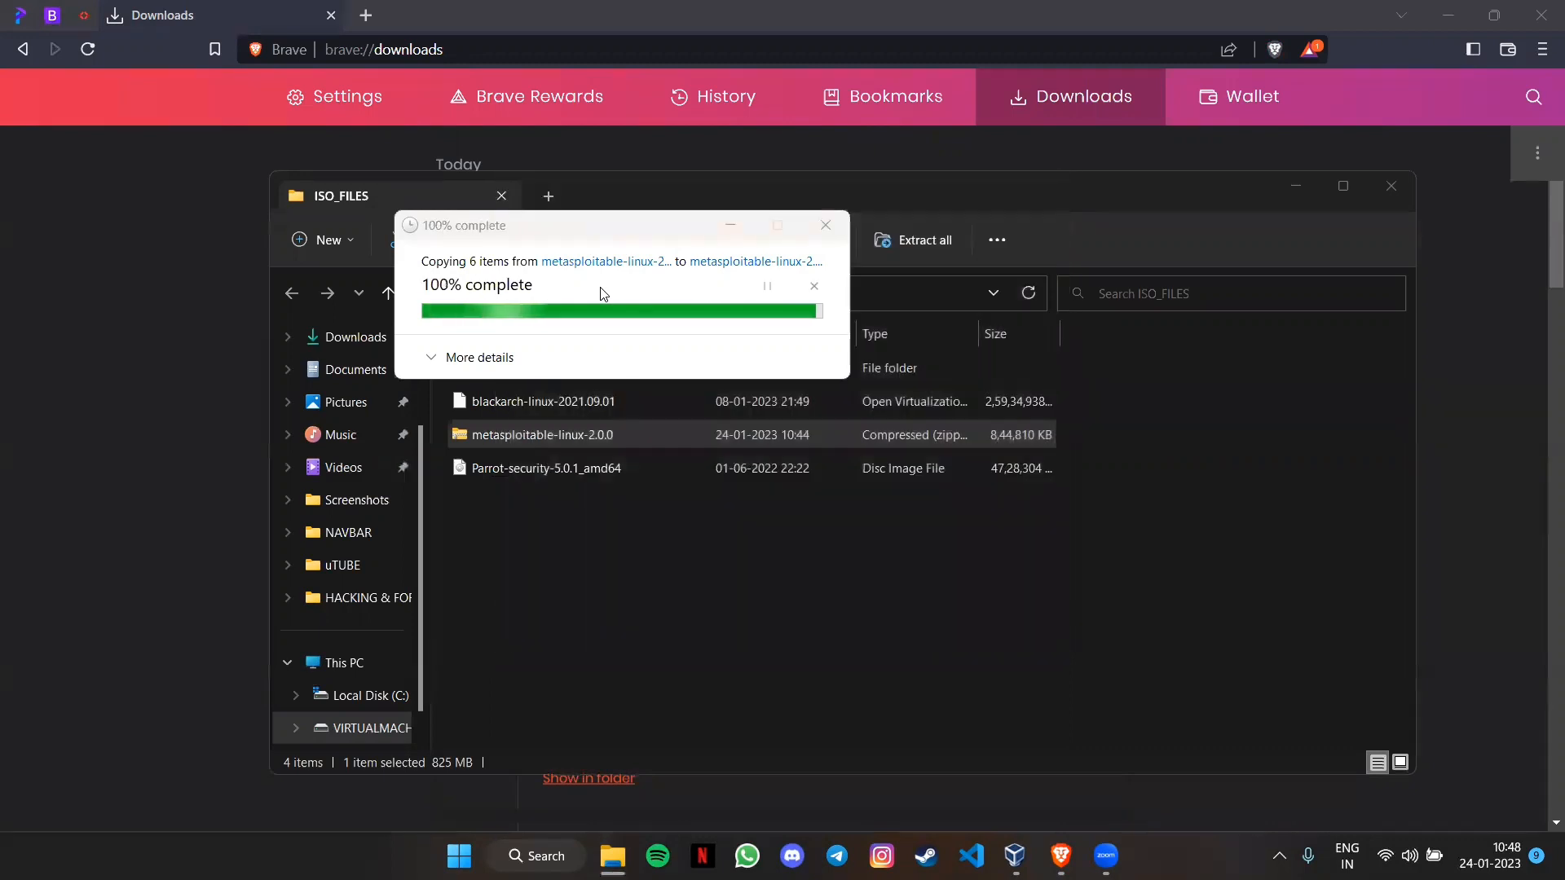
View the extracted Metasploitable2-Linux folder's files, and close both file windows and the browser.
double_click(651, 392)
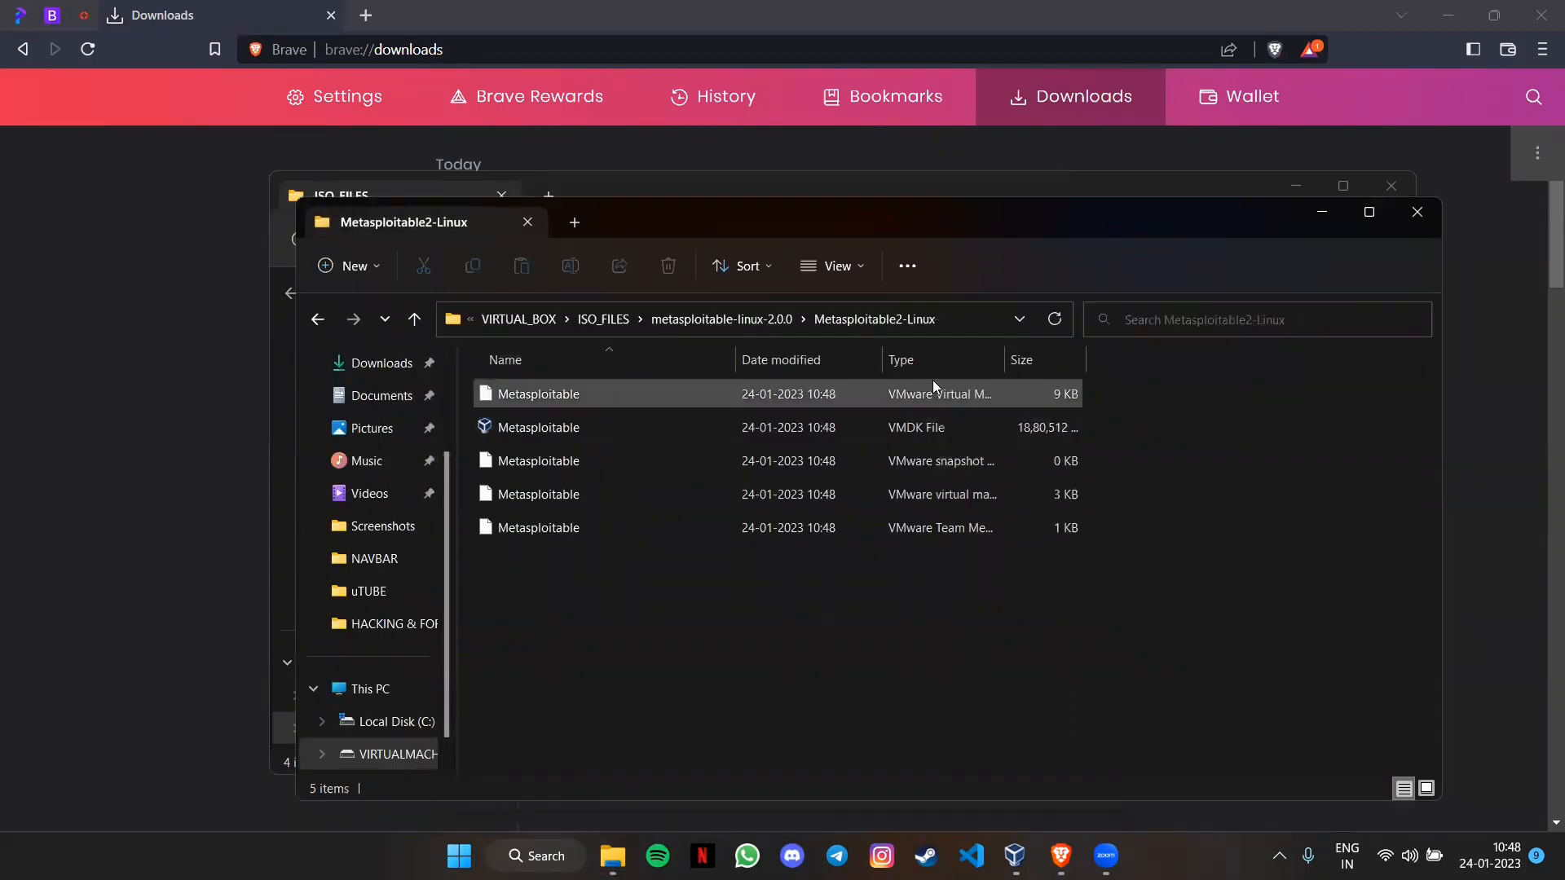
click(1410, 213)
click(1396, 194)
click(1540, 11)
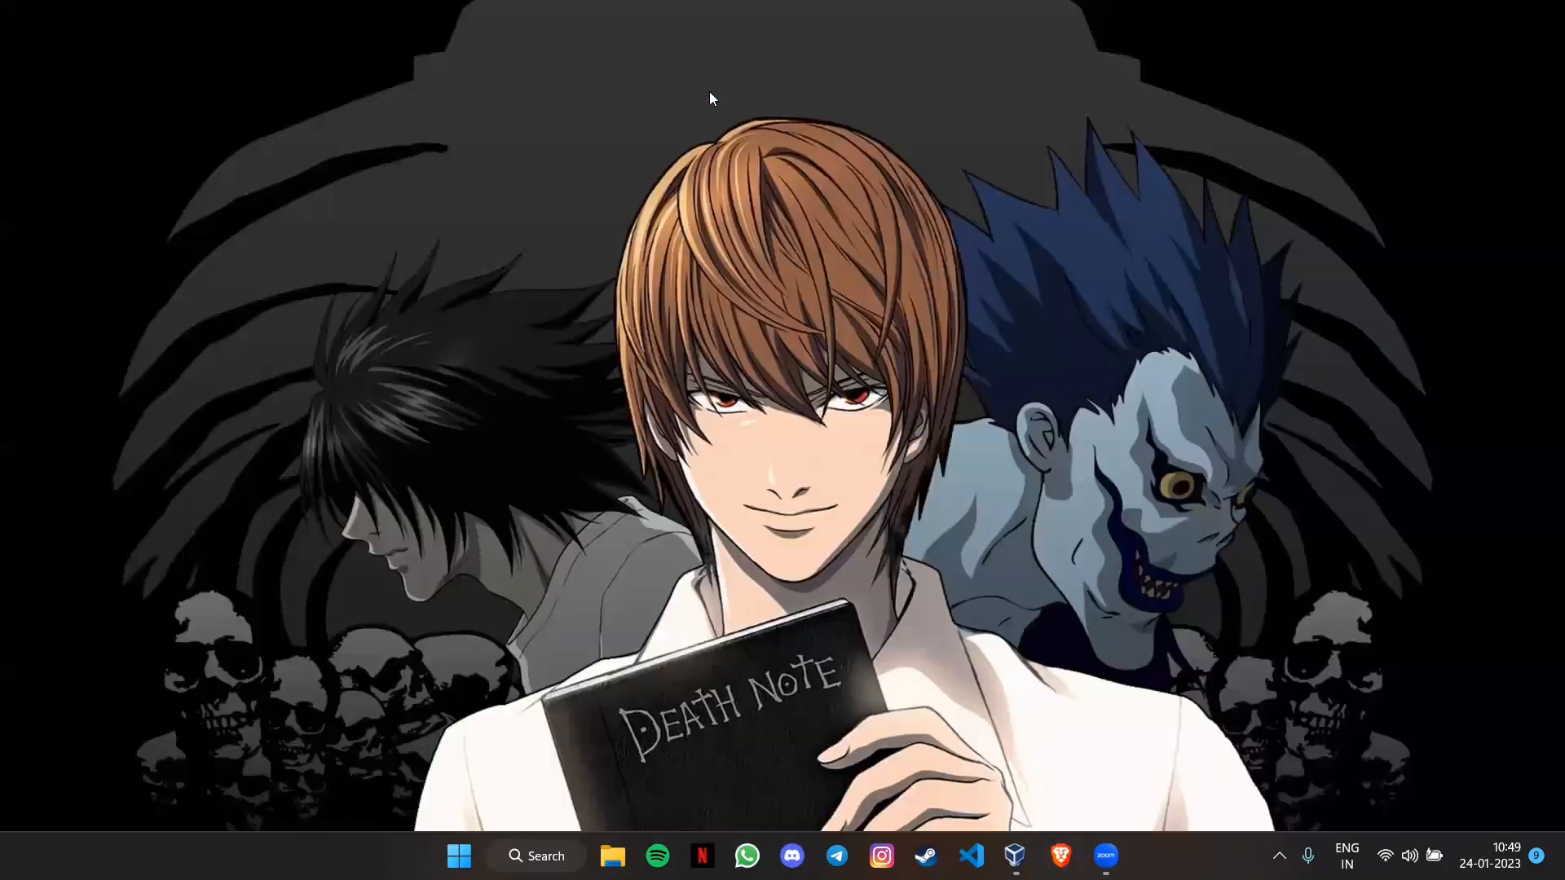
Find Oracle VM VirtualBox by searching the computer for "vir" and launch it.
click(1015, 856)
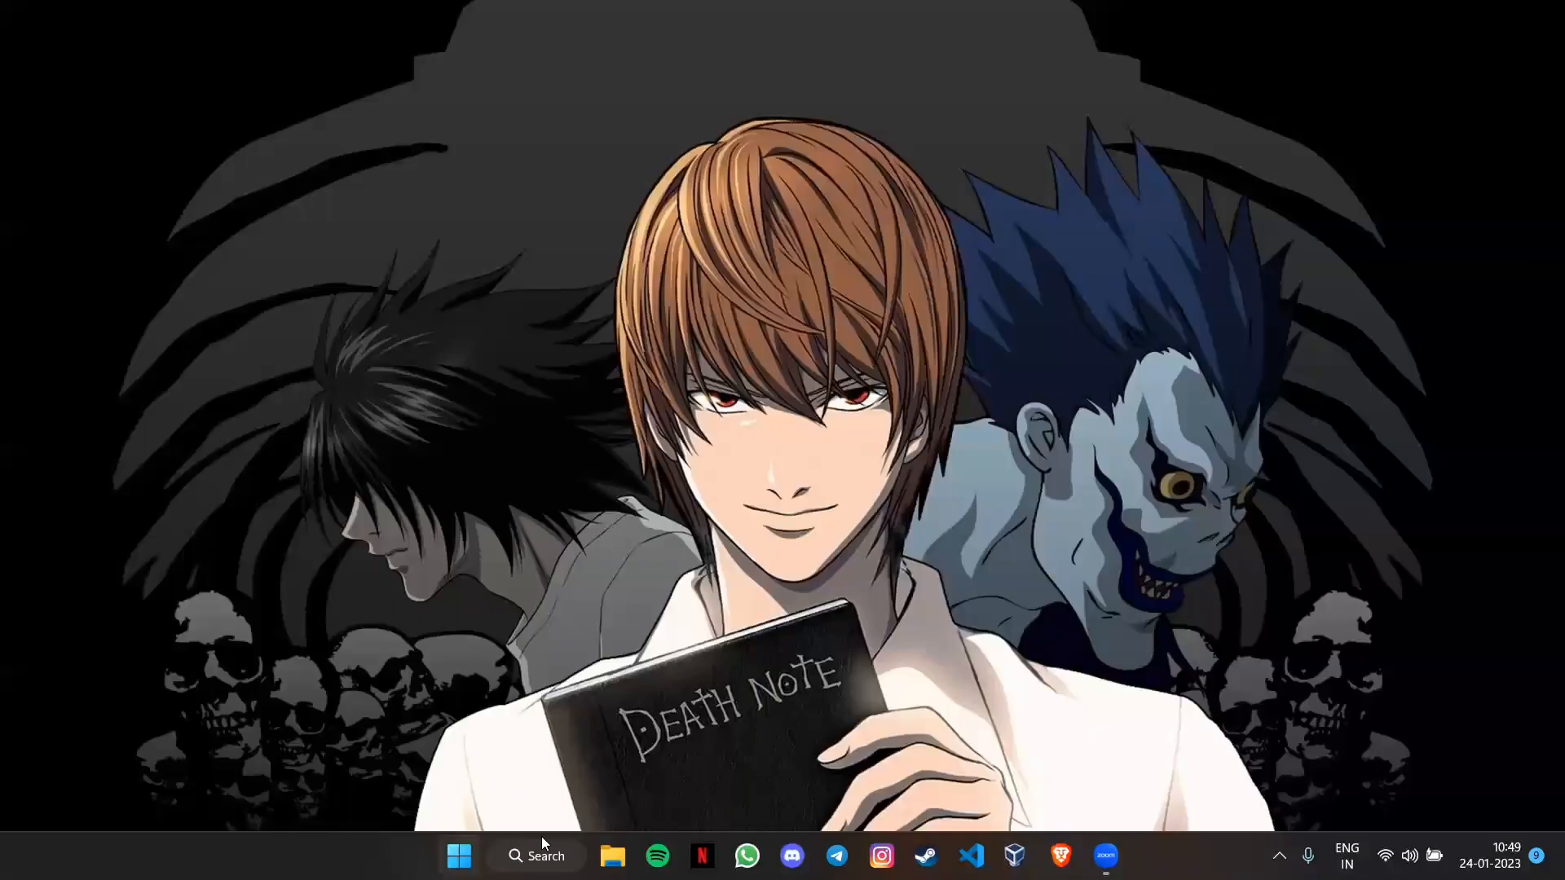
click(541, 837)
text(vir)
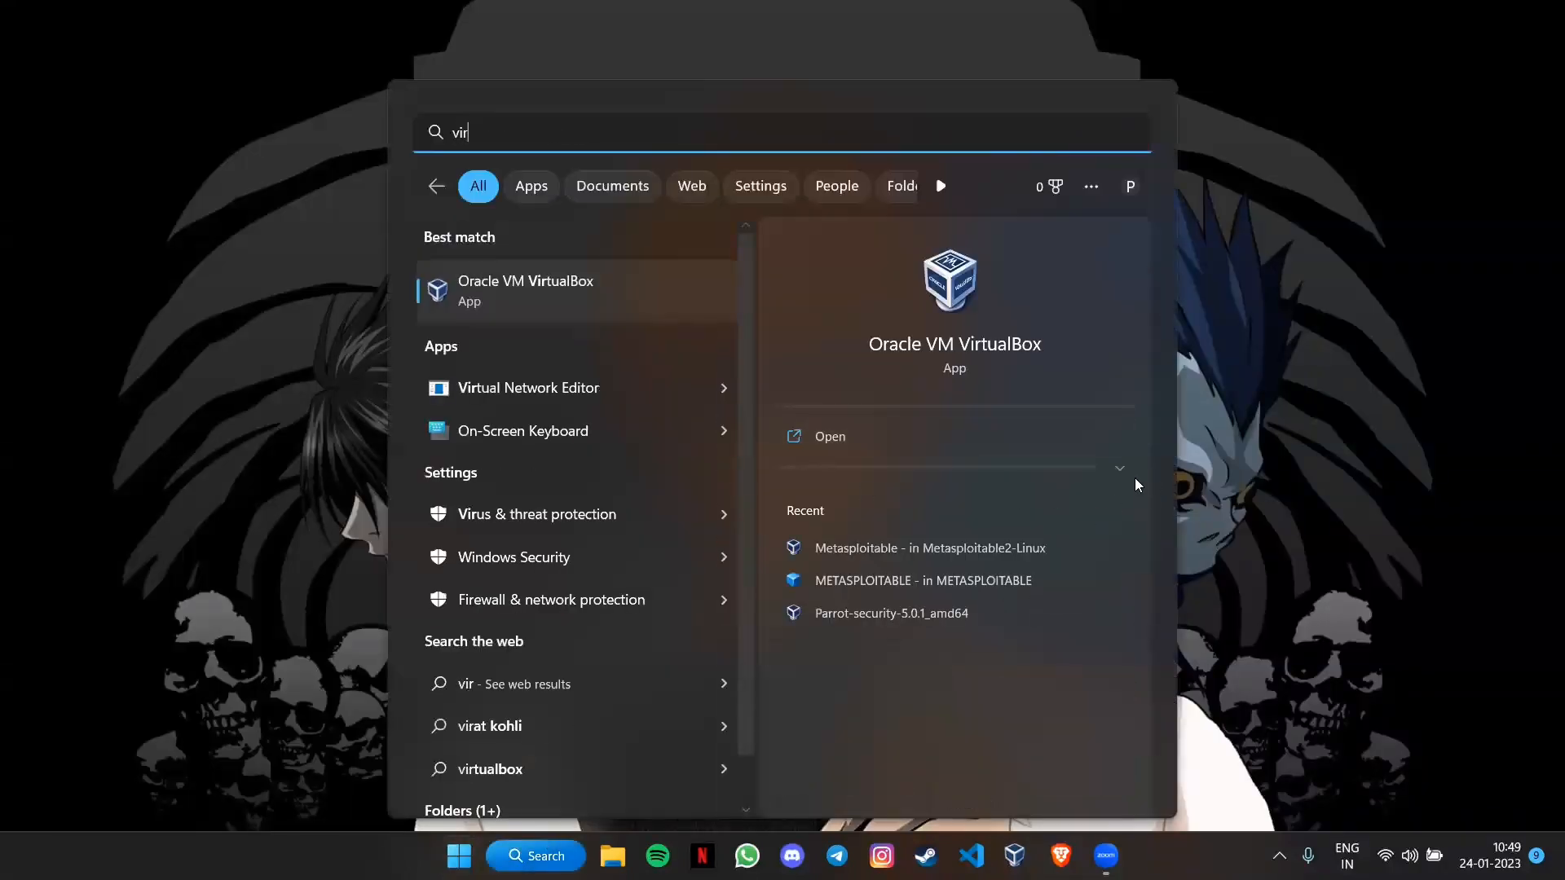
click(1130, 477)
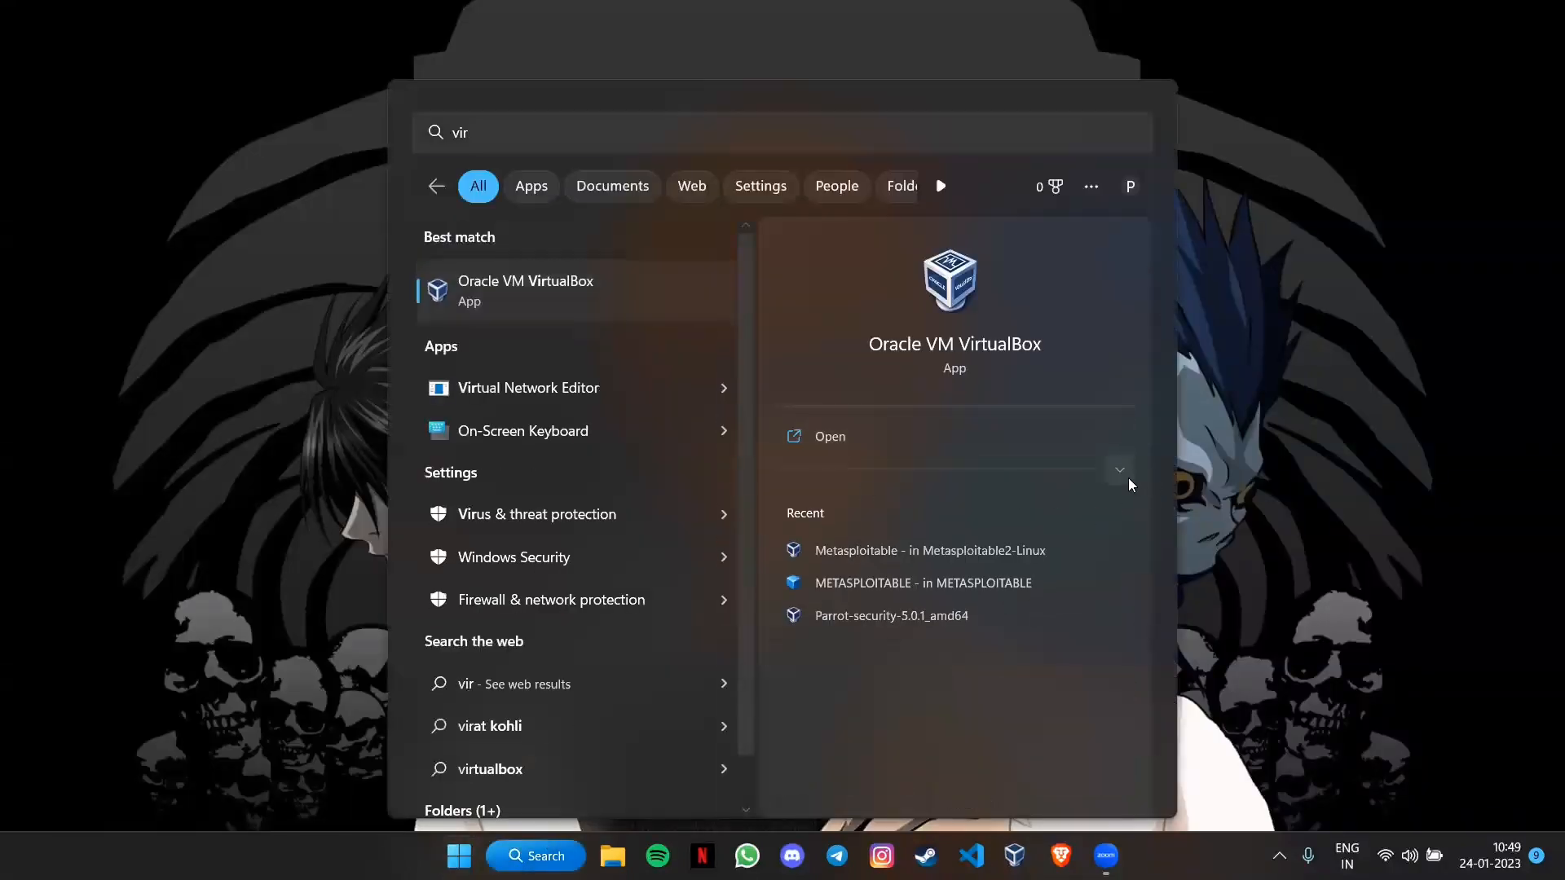
click(918, 476)
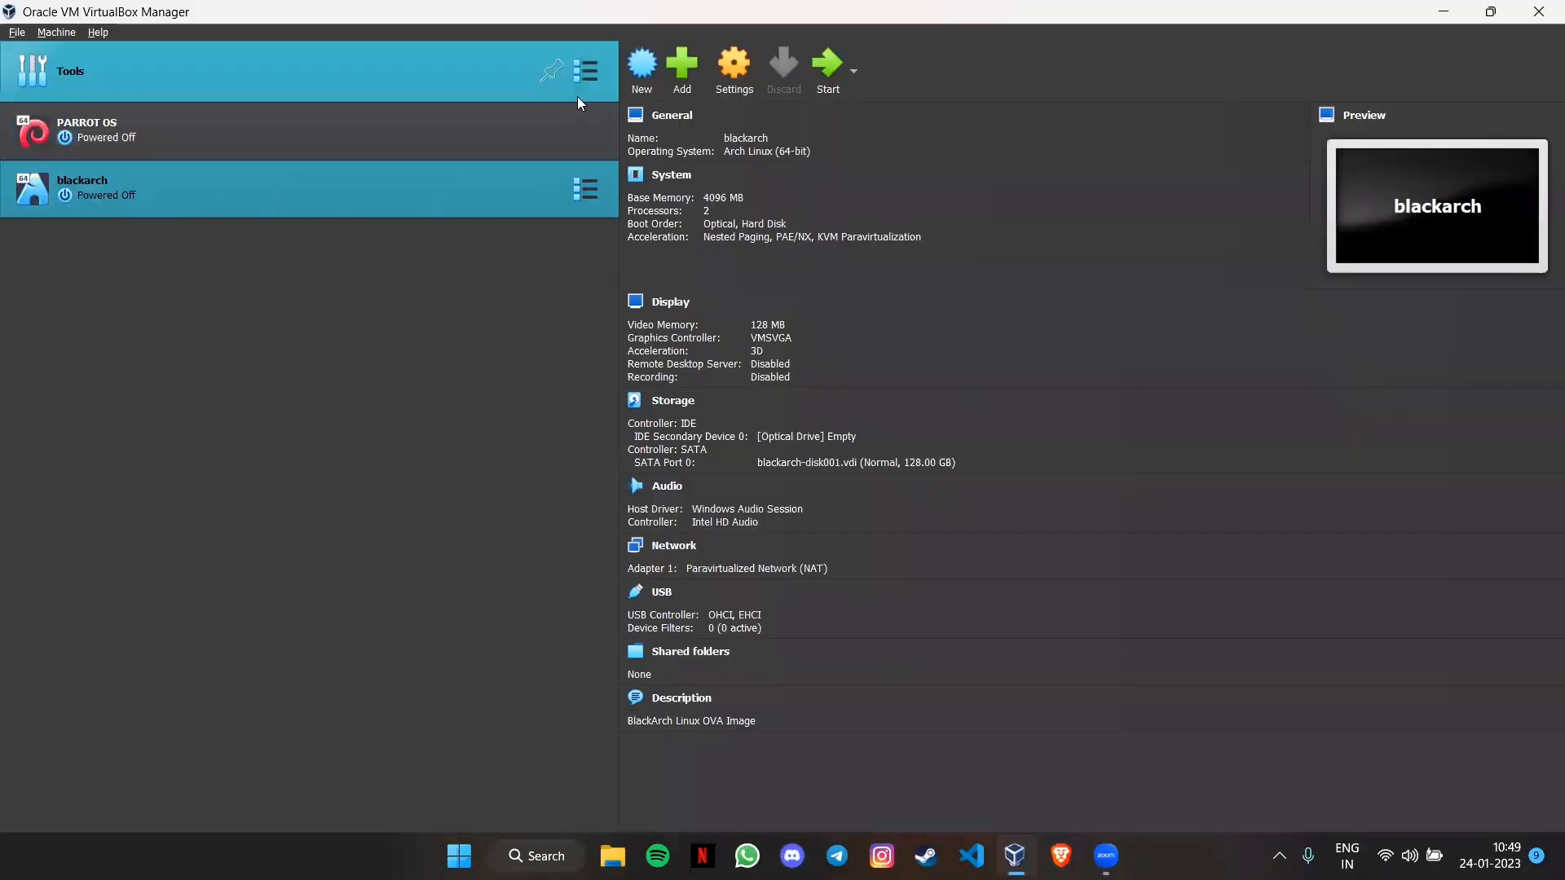
Start creating a new virtual machine and name it METASPLOITABLE.
click(636, 75)
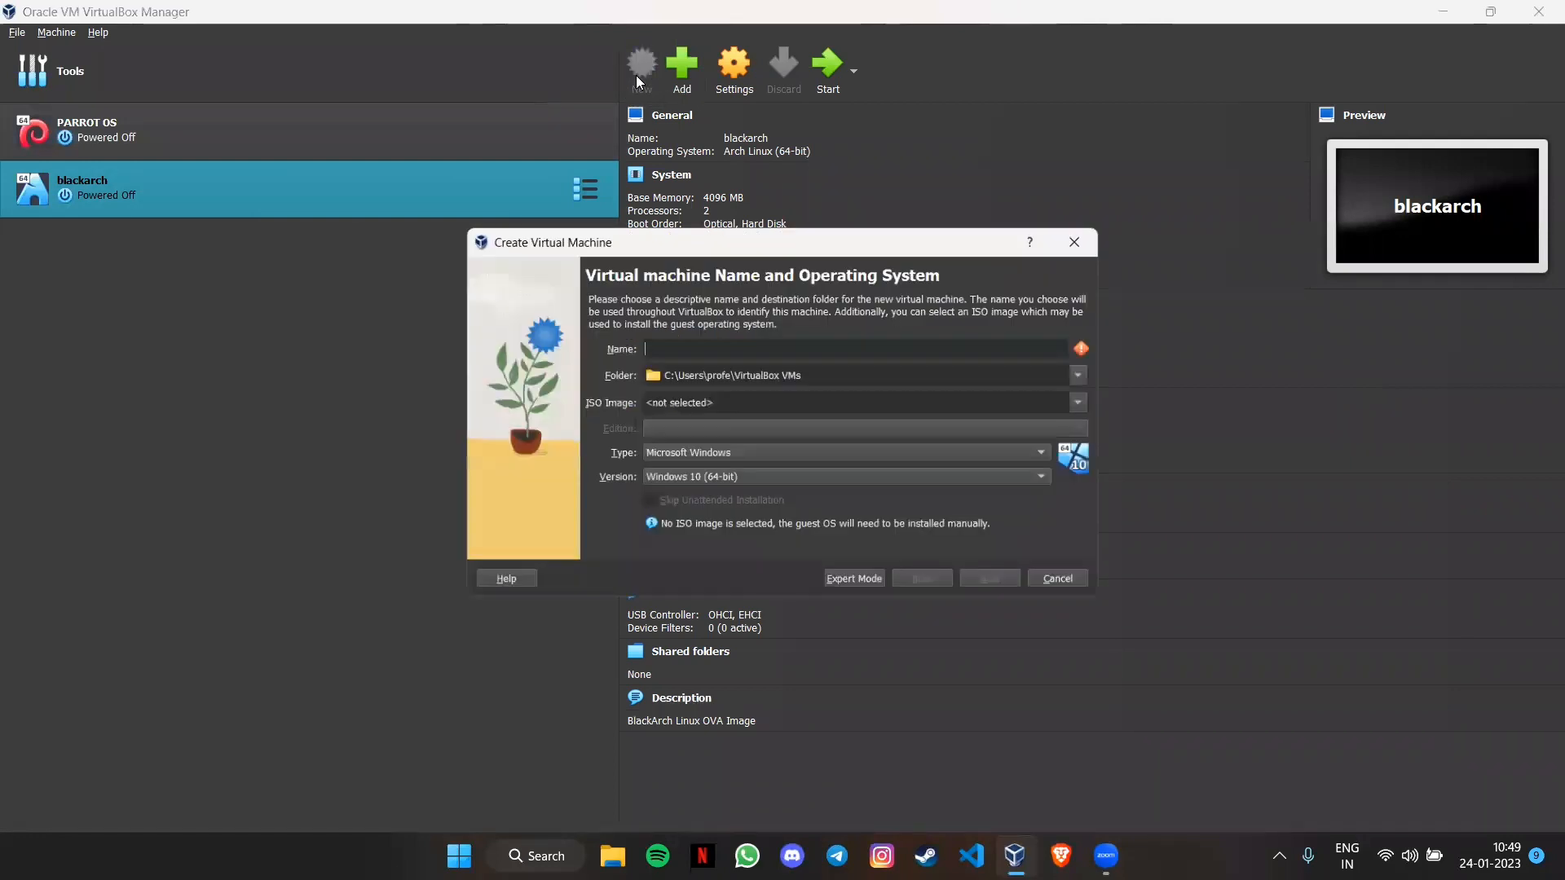
key(Caps_Lock)
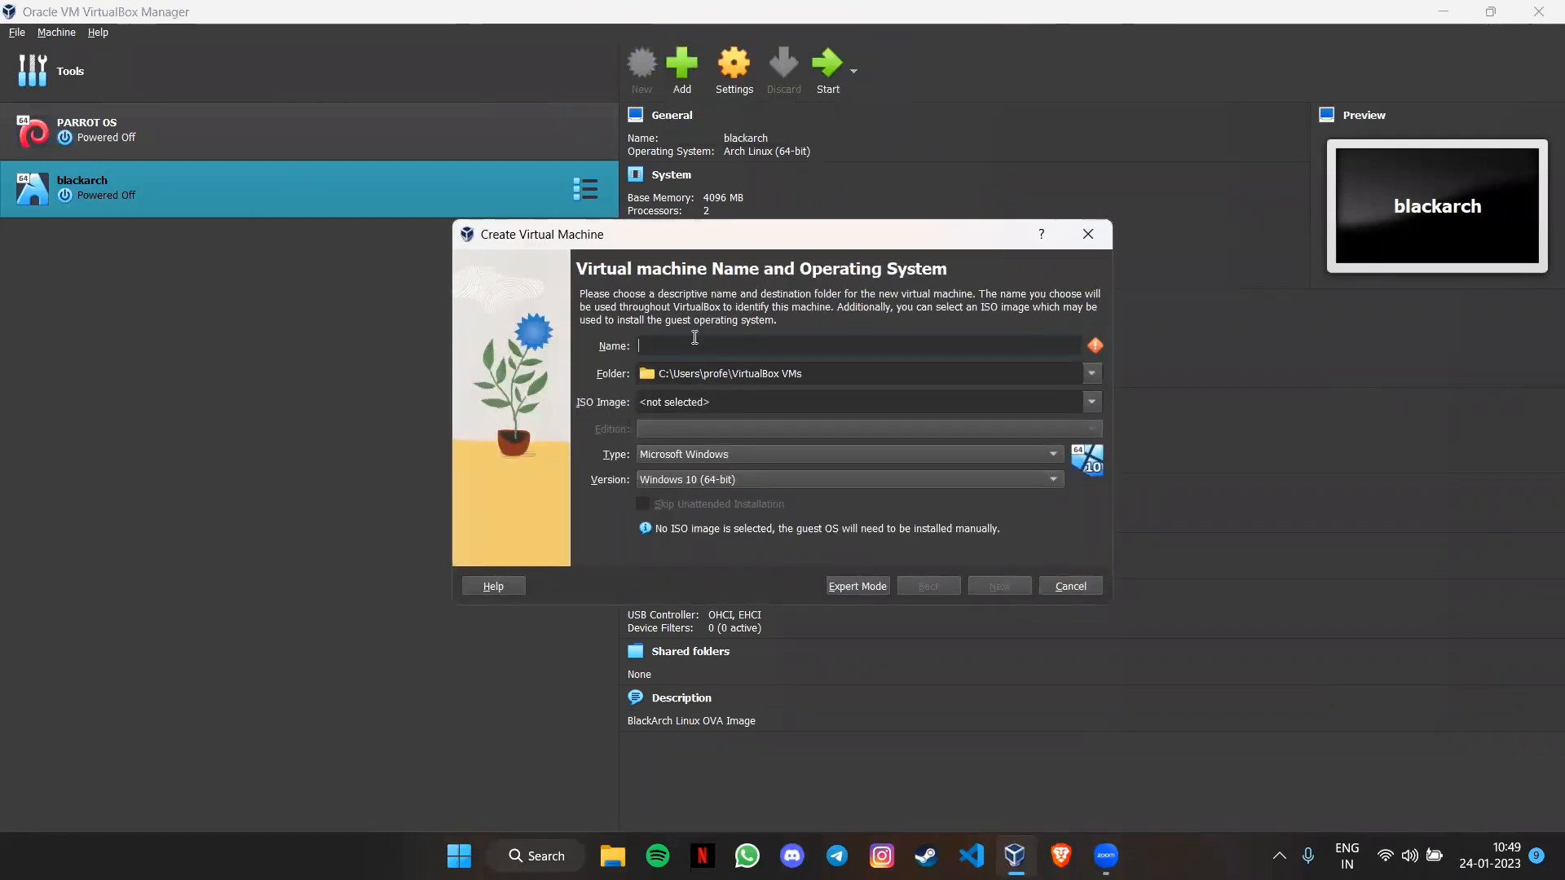
text(METASPLOITABLE)
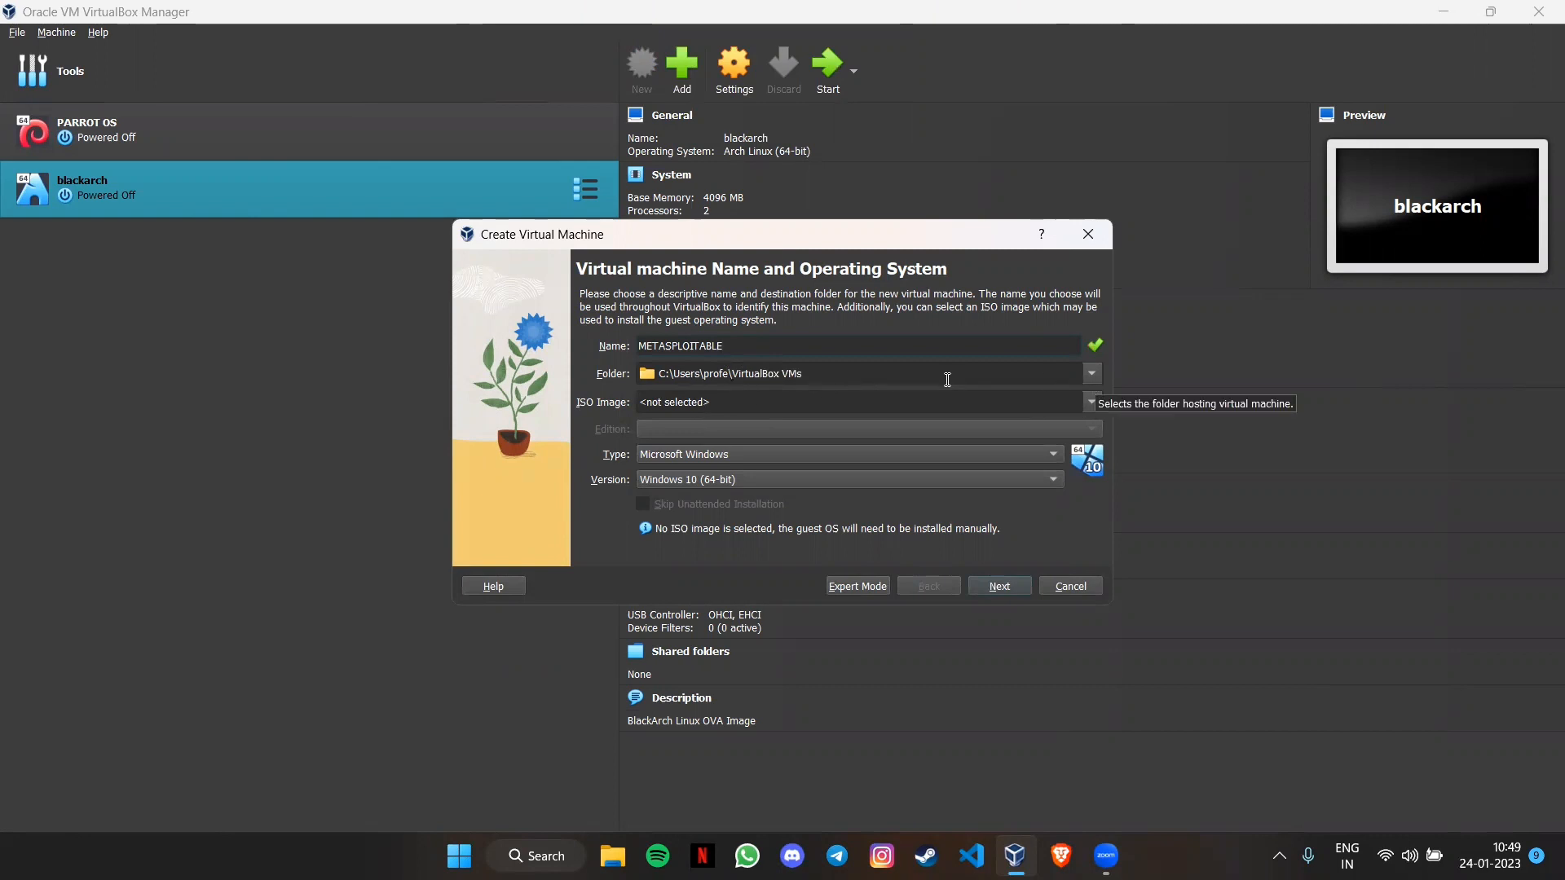
Set the new machine's folder to V:\VIRTUAL_BOX\VIRTUAL_MACHINES\METASPLOITABLE_LINUX.
click(1093, 375)
click(690, 426)
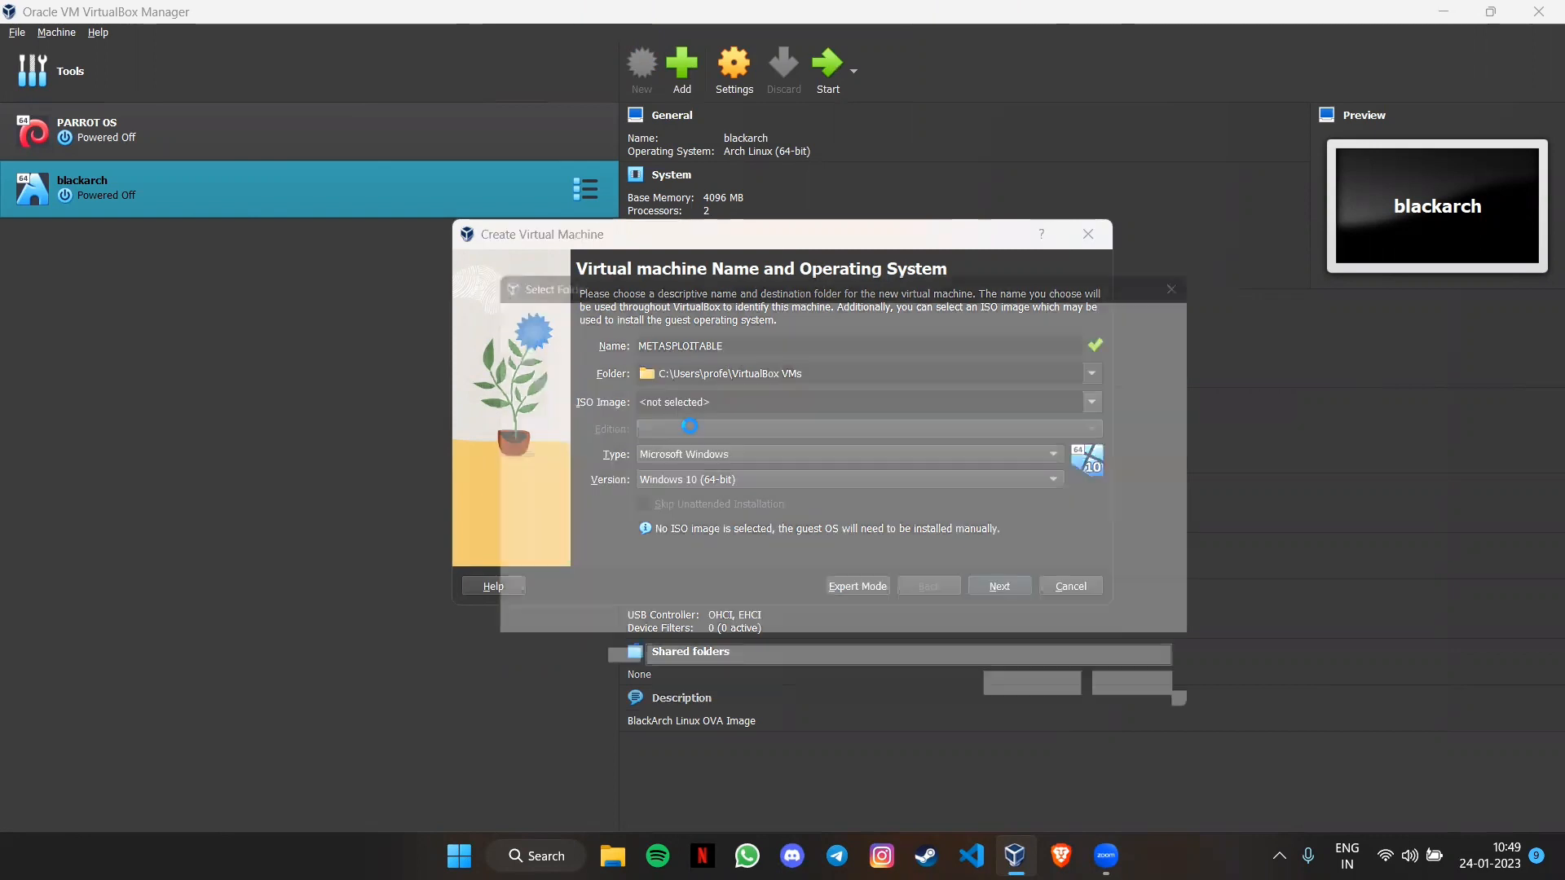
scroll(555, 489, down, 5)
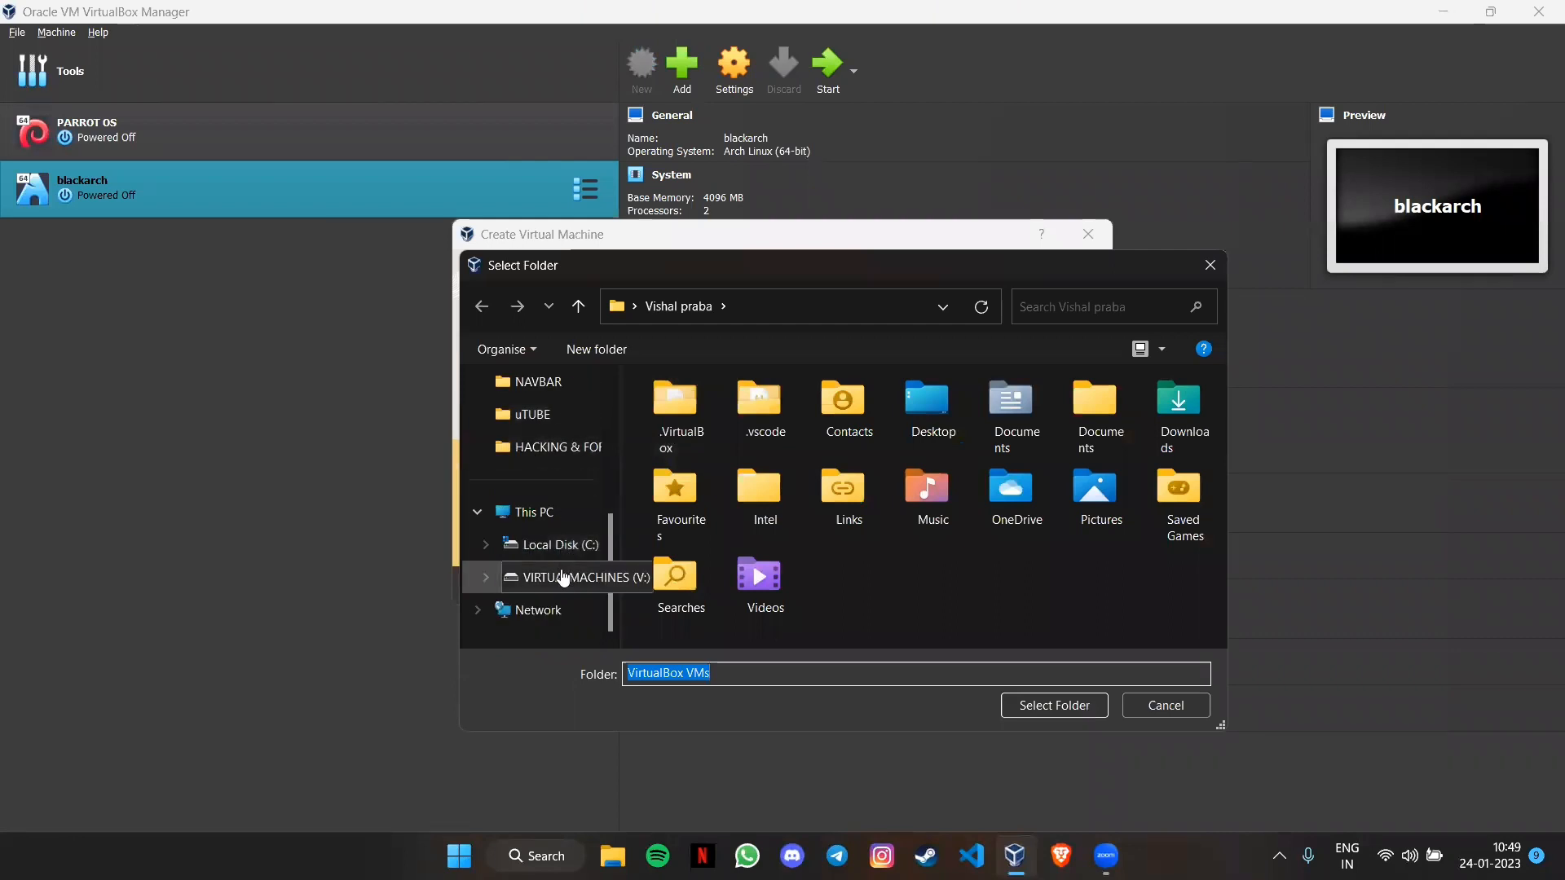
click(563, 577)
click(724, 446)
double_click(724, 446)
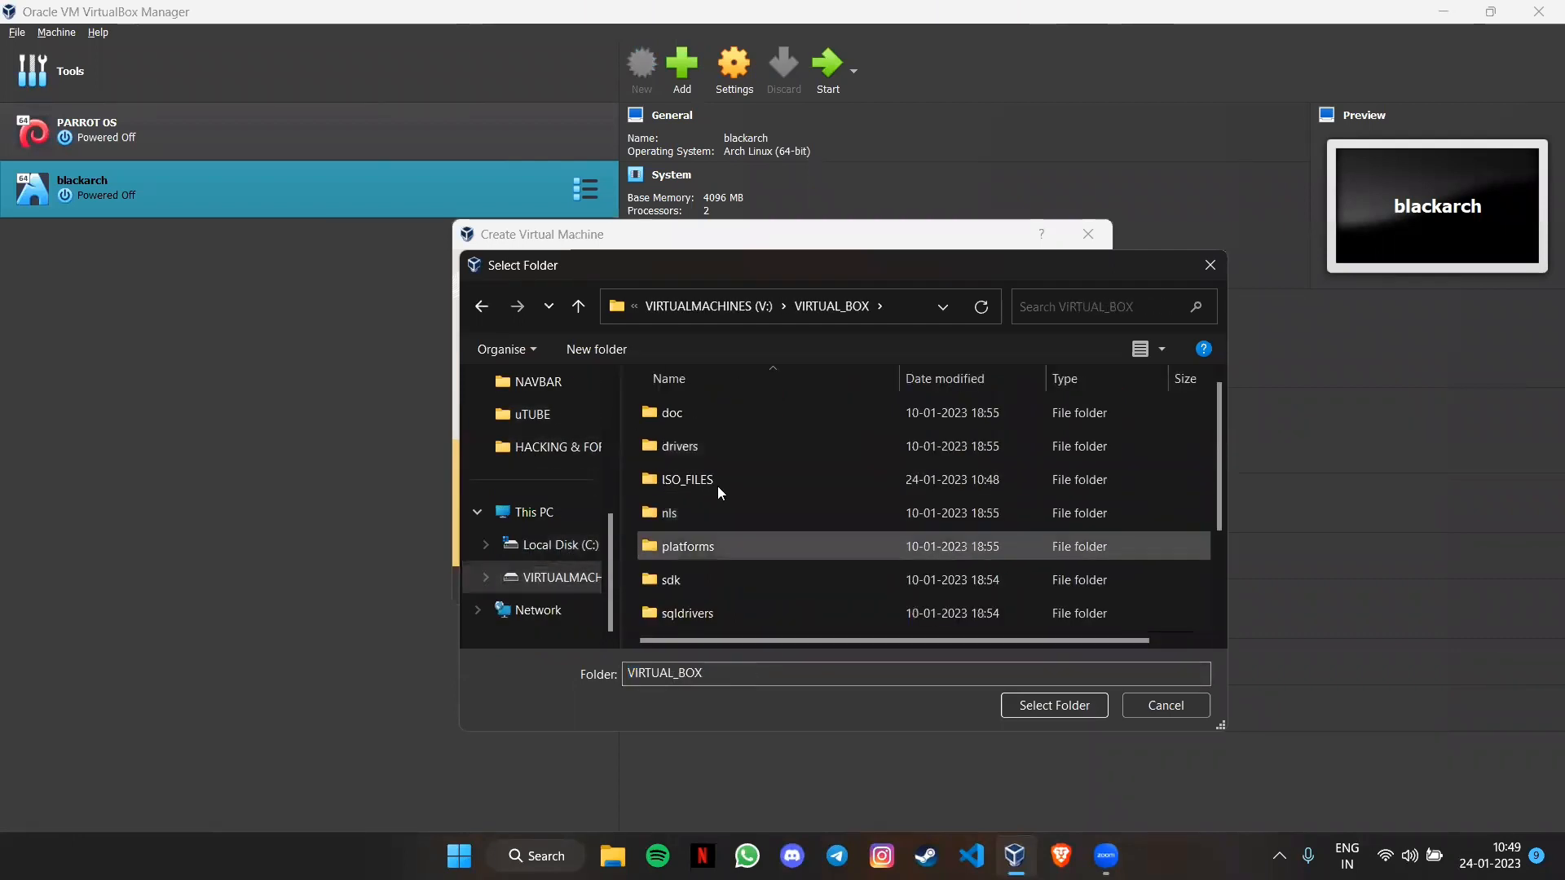
scroll(737, 522, down, 3)
click(729, 586)
double_click(729, 586)
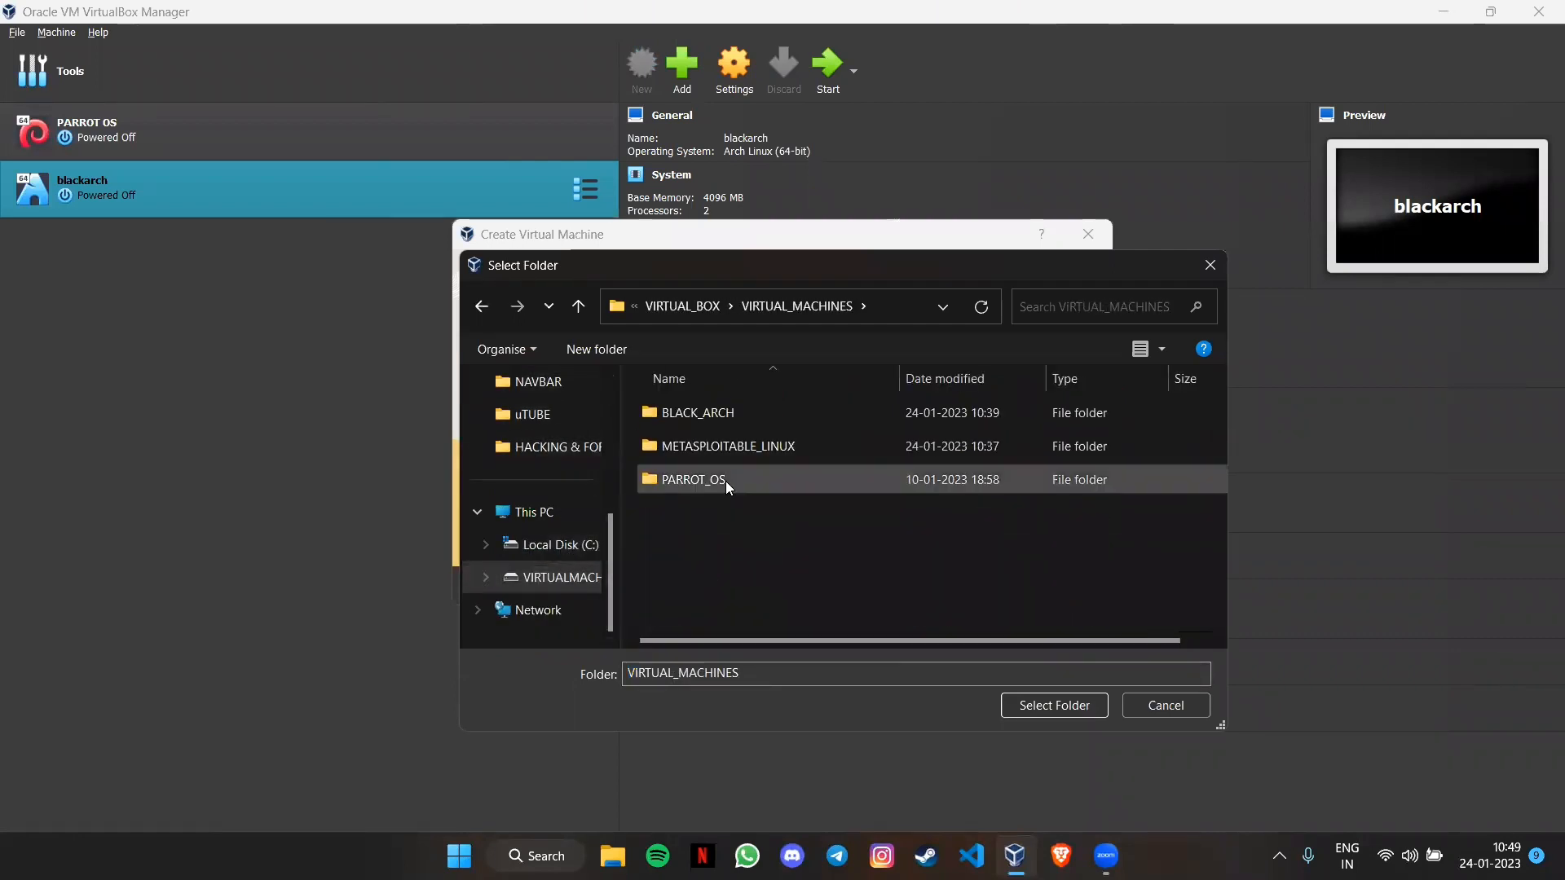
double_click(734, 452)
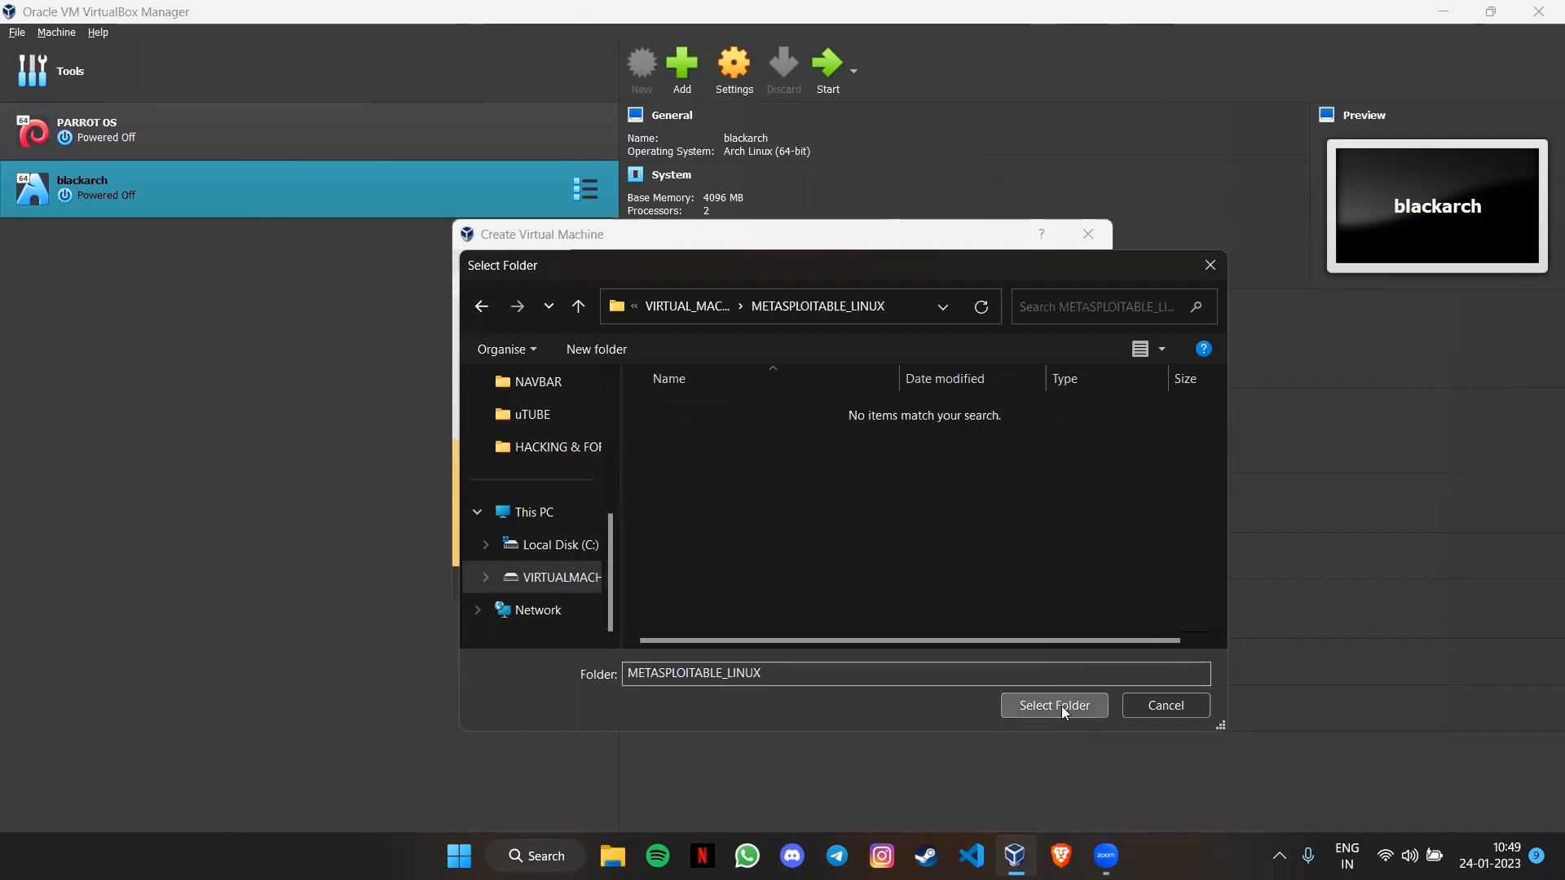
click(1055, 705)
Leave the ISO image unselected, set the type to Linux and version to Debian 10 Buster (64-bit), and continue to the hardware settings.
click(1096, 401)
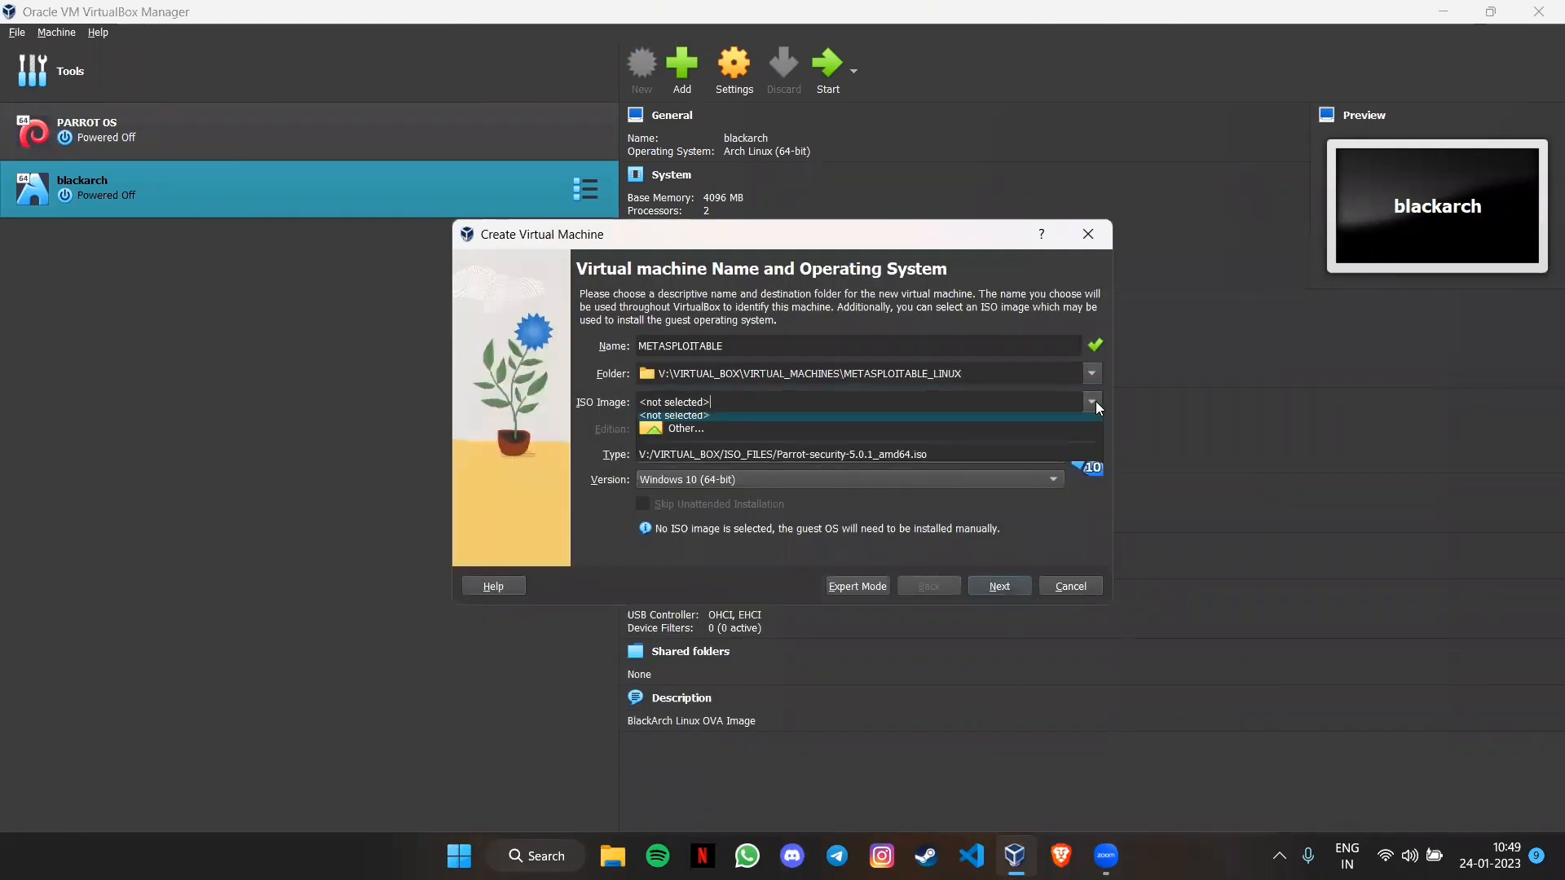
click(1095, 401)
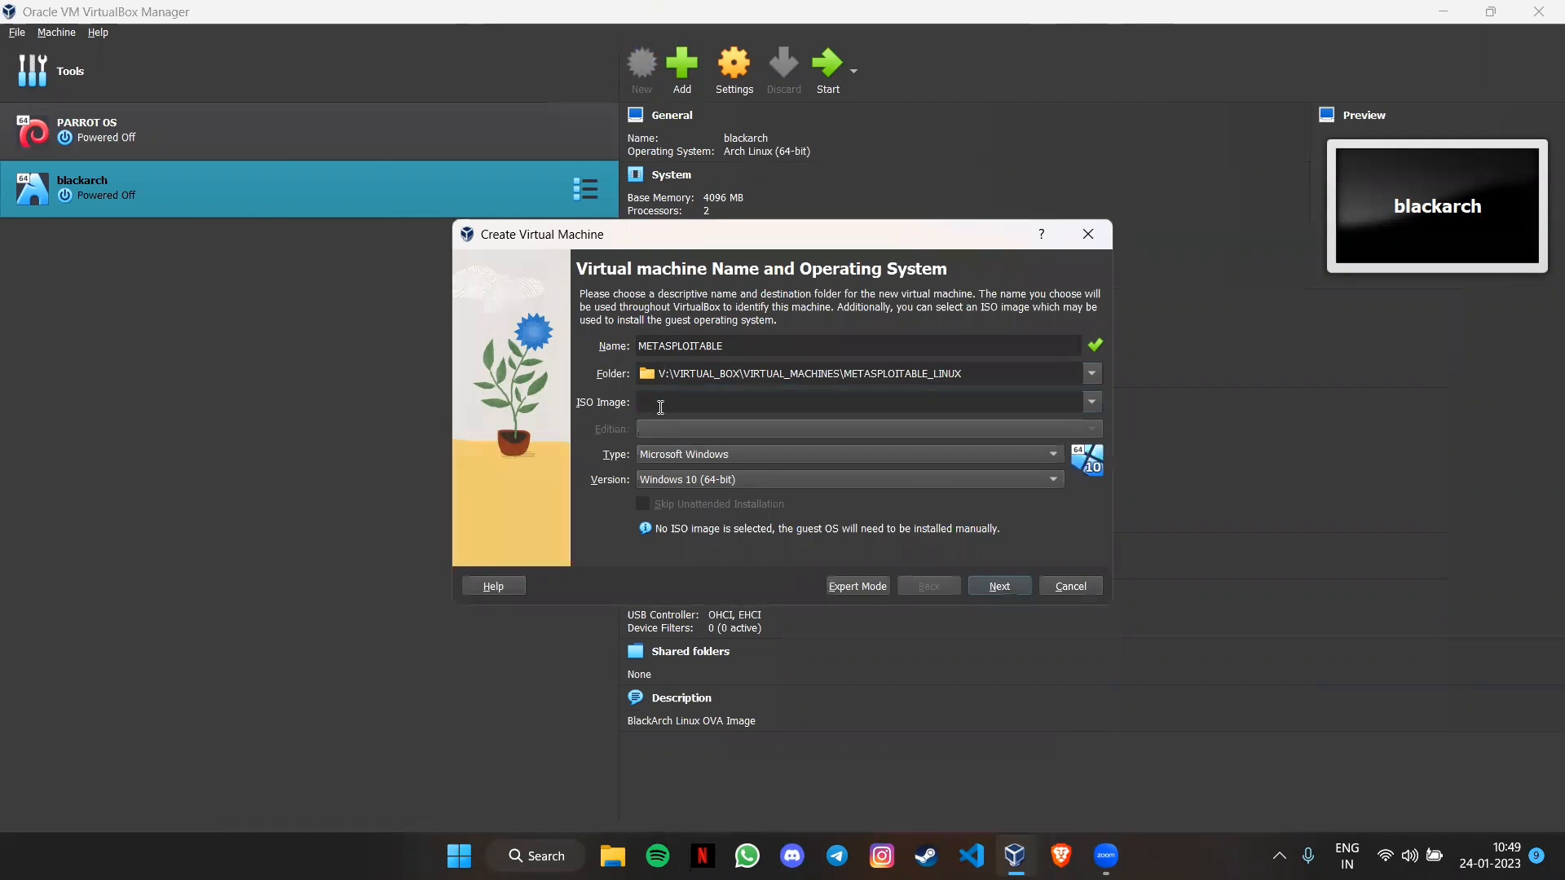
click(685, 456)
click(667, 479)
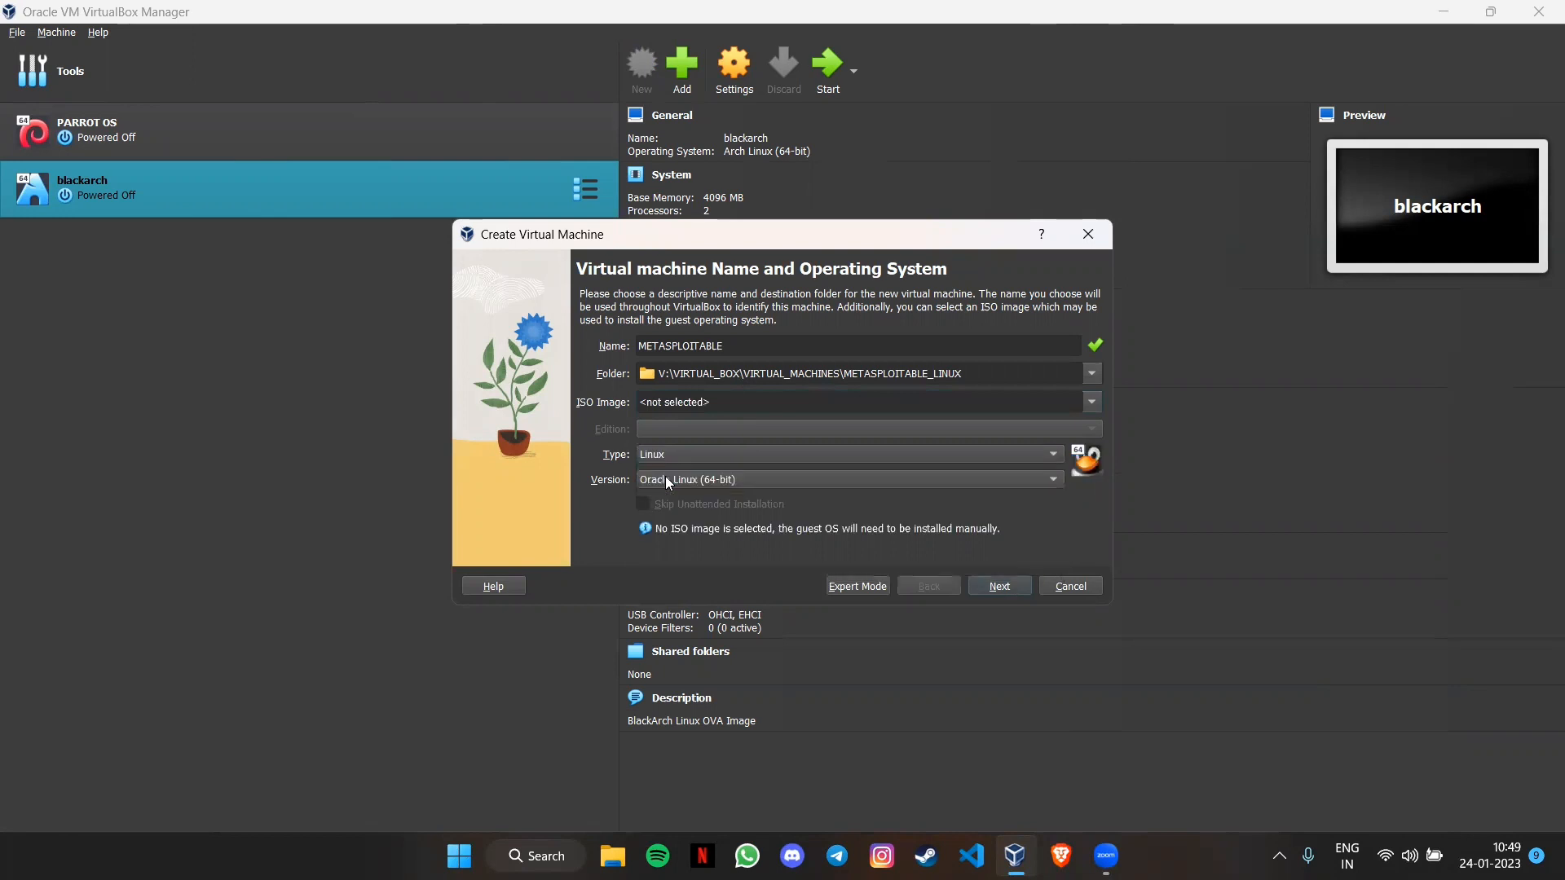
click(665, 477)
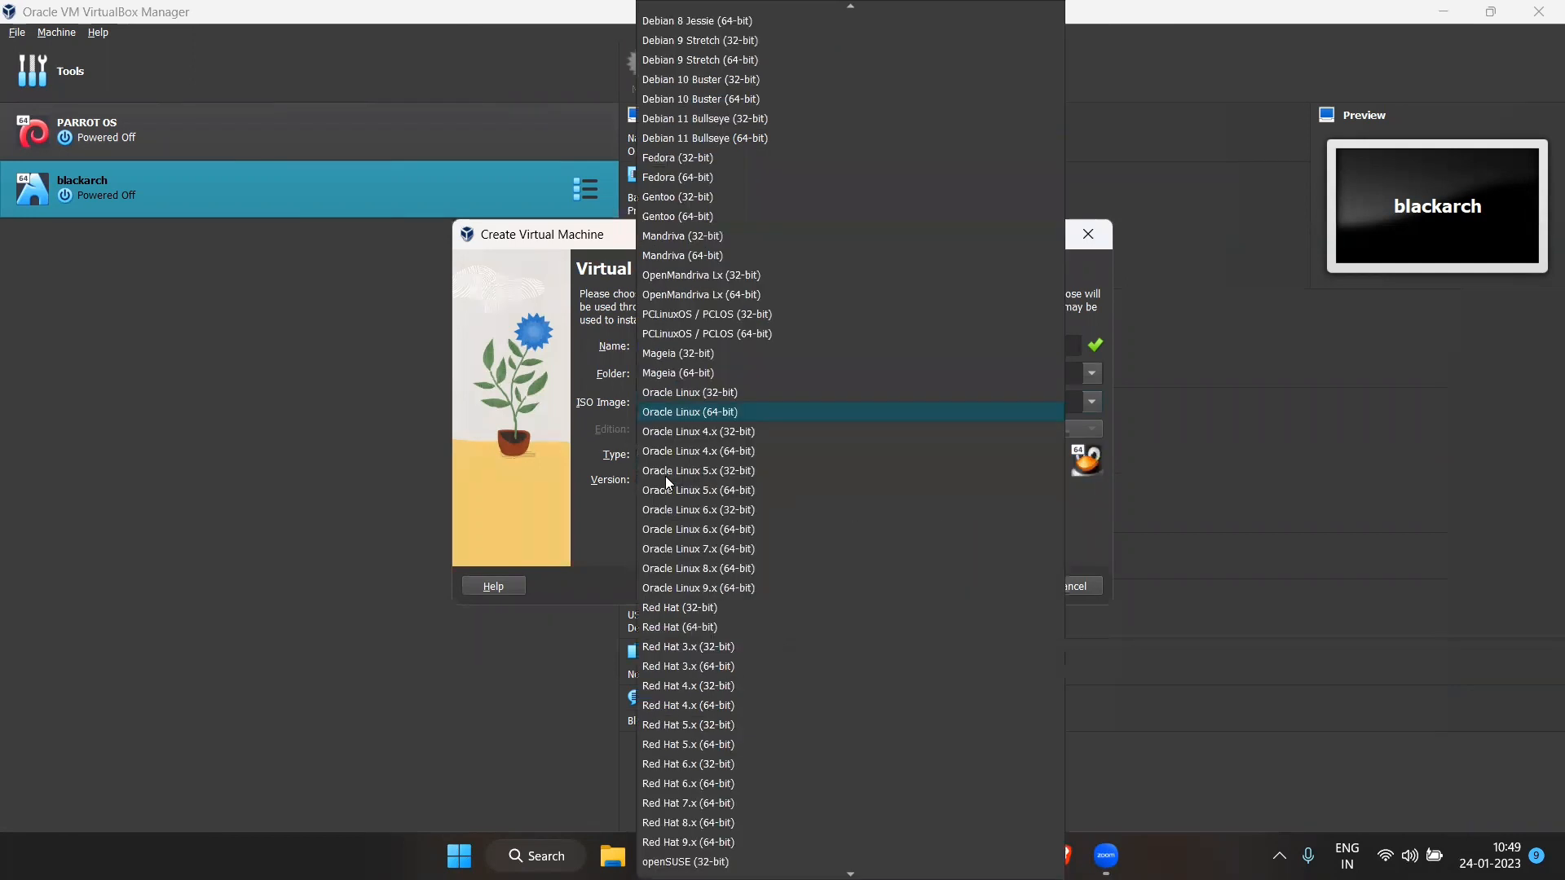
click(684, 102)
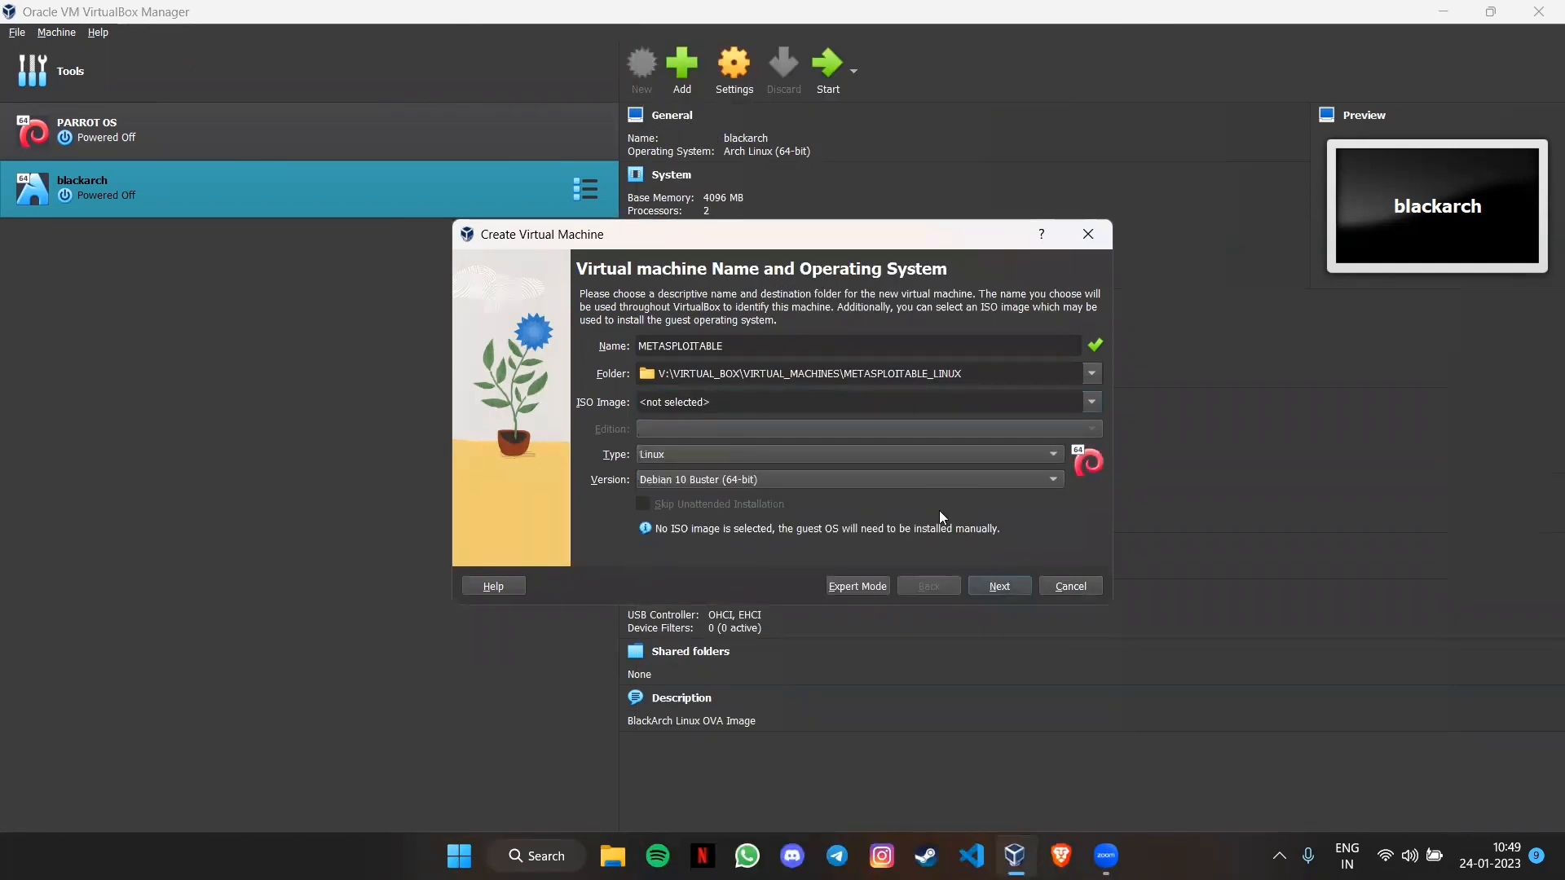
click(997, 589)
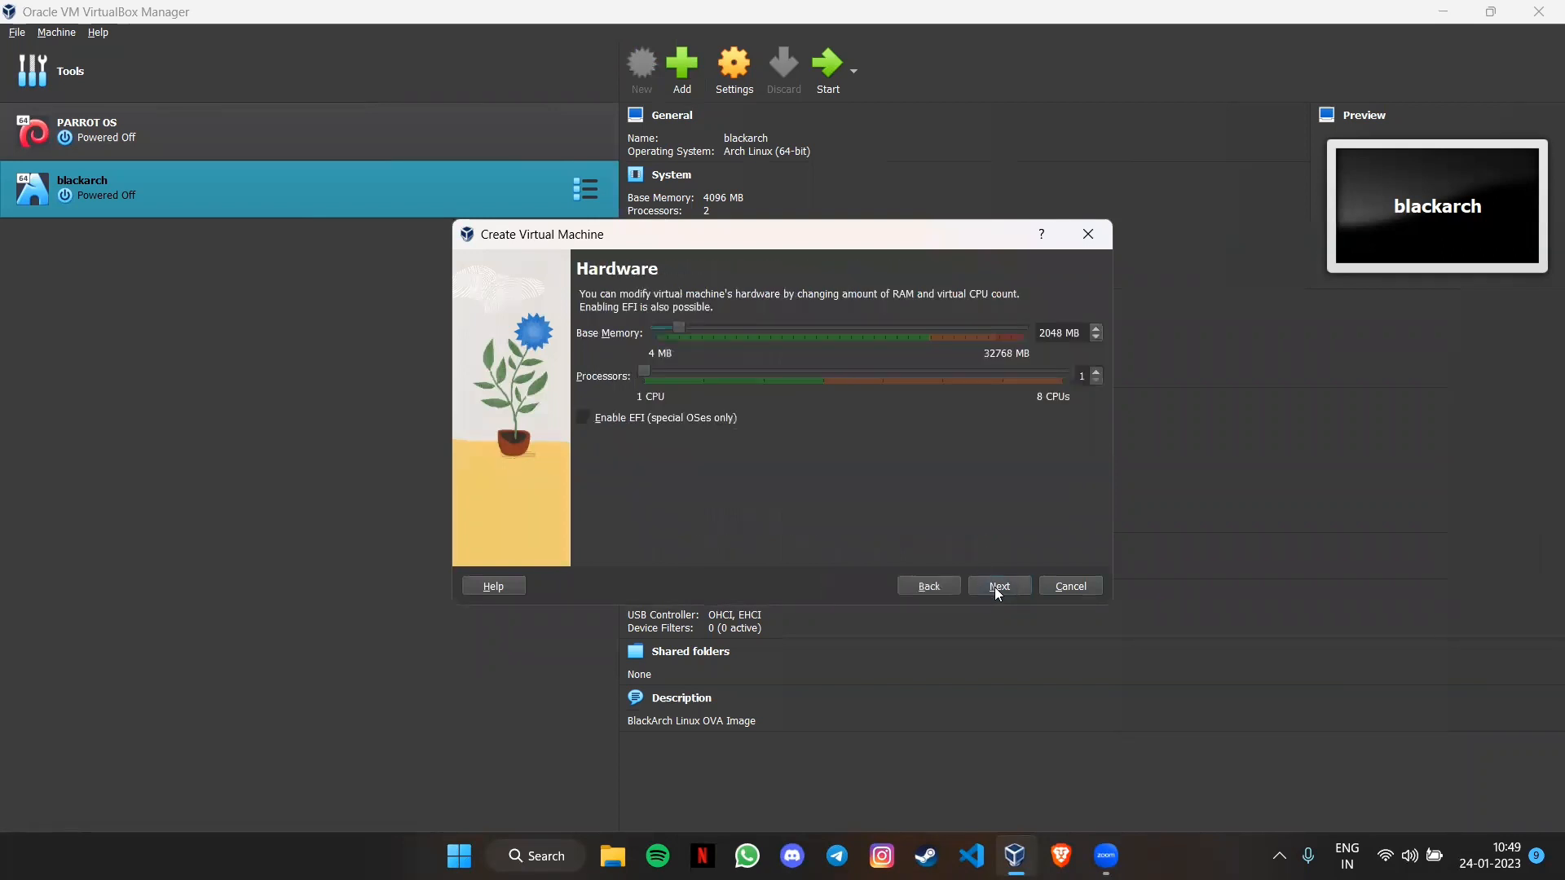
Set the virtual machine's base memory to 4000 MB and its processor count to 2.
double_click(1059, 335)
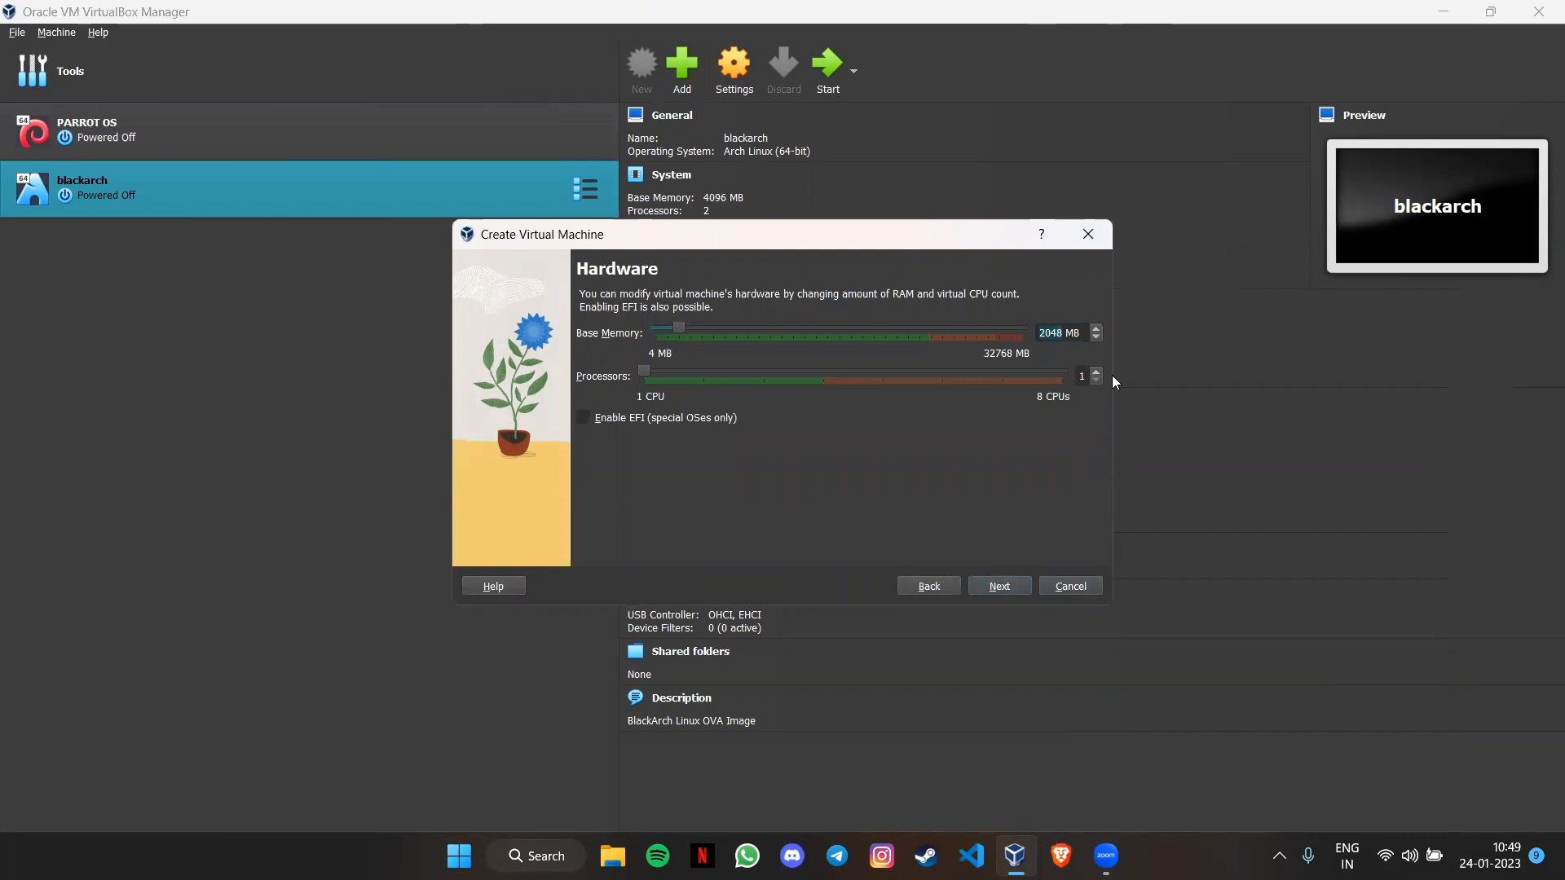
text(4000)
click(1098, 372)
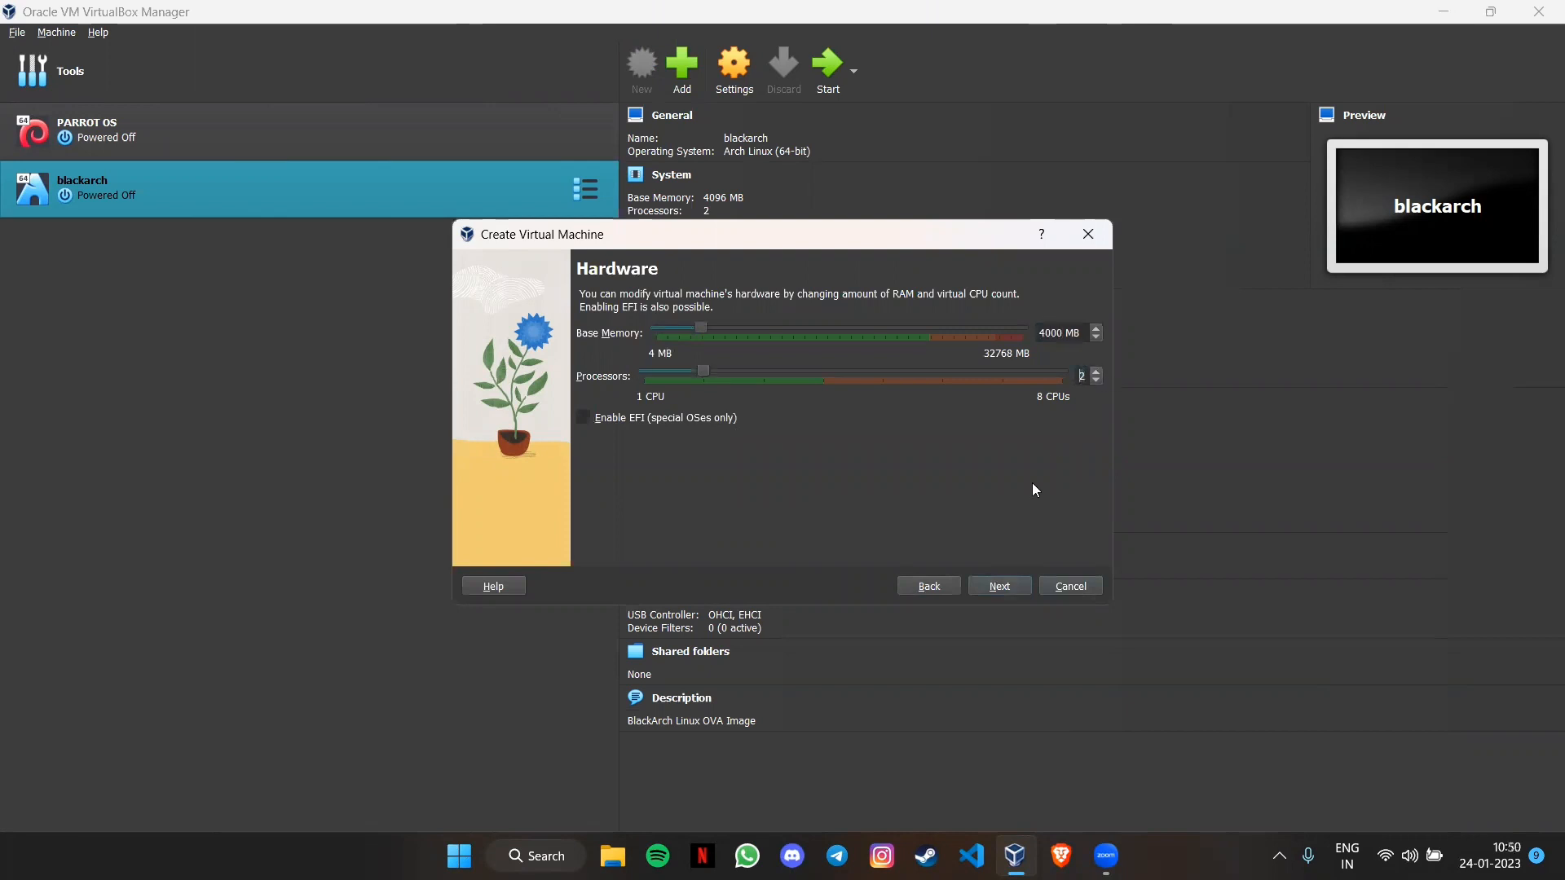
Choose to use an existing virtual hard disk and add Metasploitable.vmdk from the metasploitable-linux-2.0.0\Metasploitable2-Linux folder under V:\VIRTUAL_BOX\ISO_FILES to the available disks.
click(1005, 594)
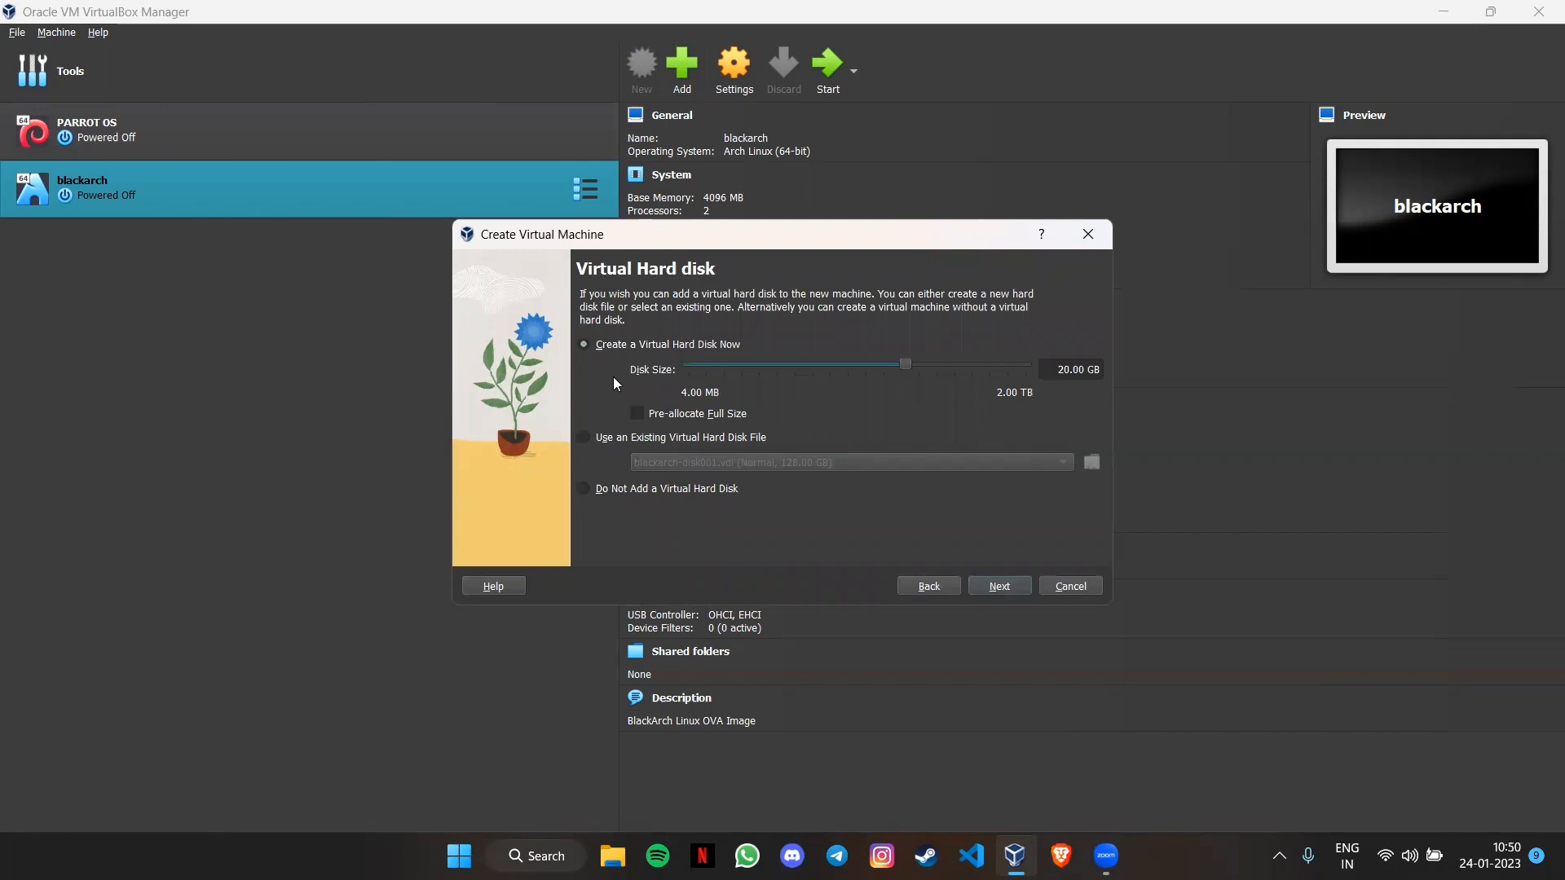
click(583, 437)
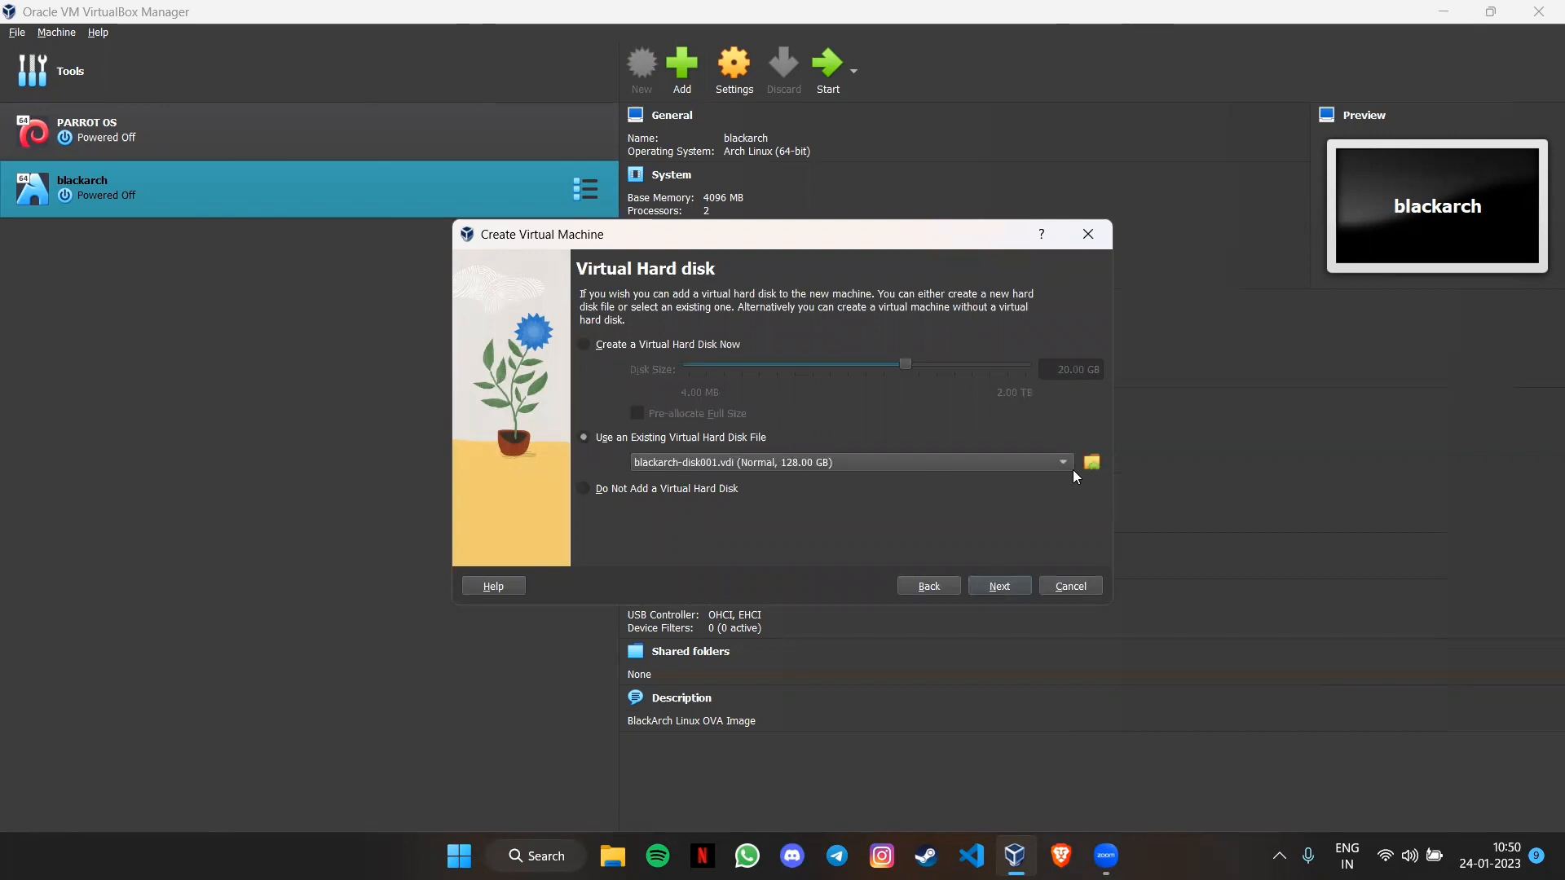
click(1089, 465)
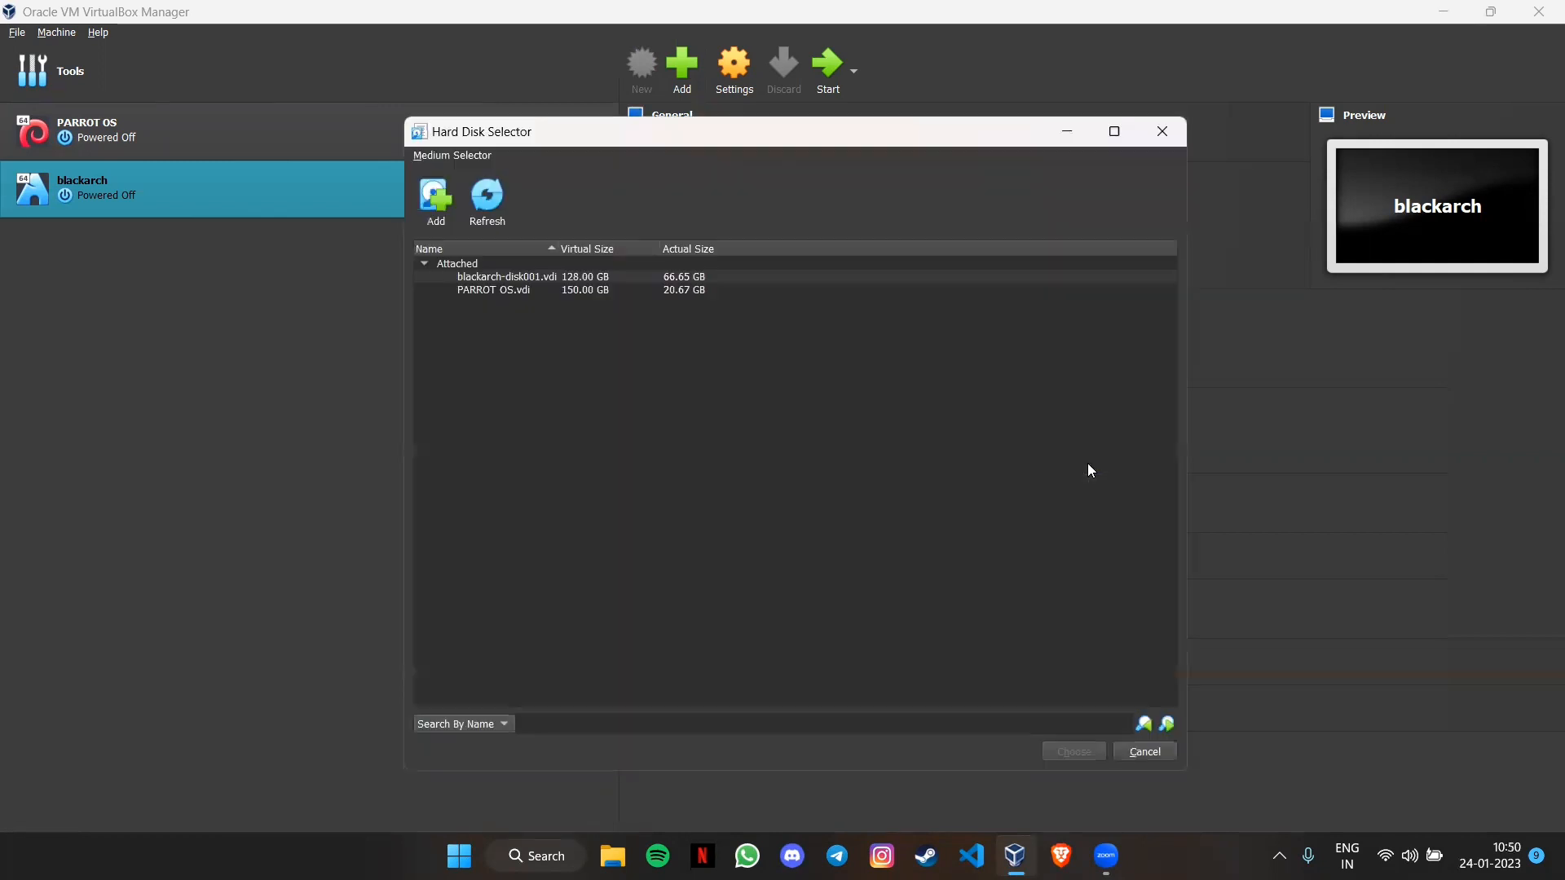
click(449, 201)
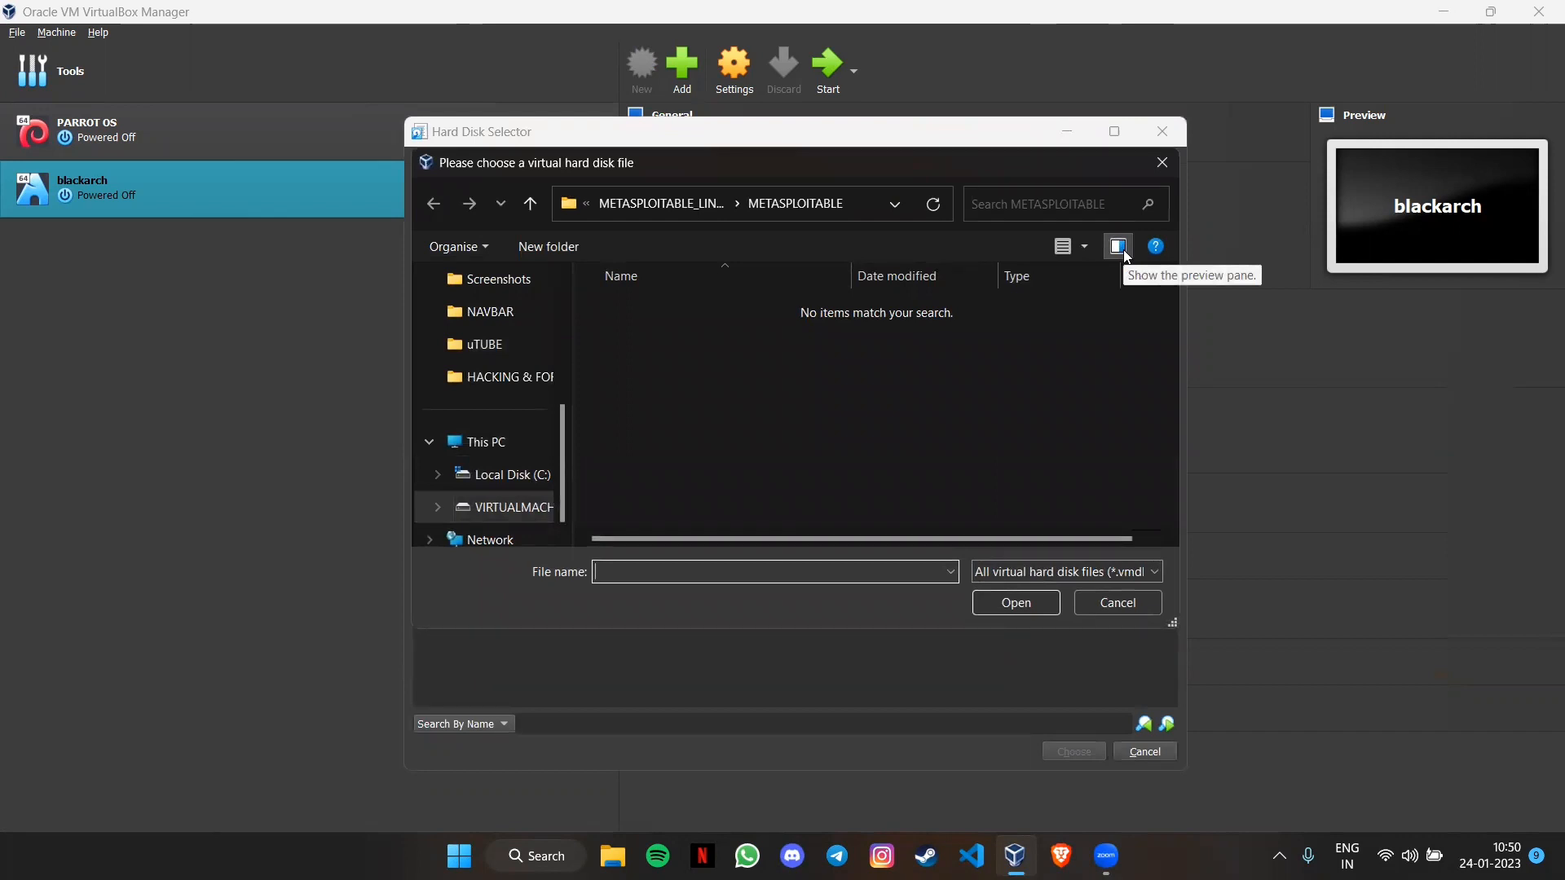
click(510, 507)
click(655, 342)
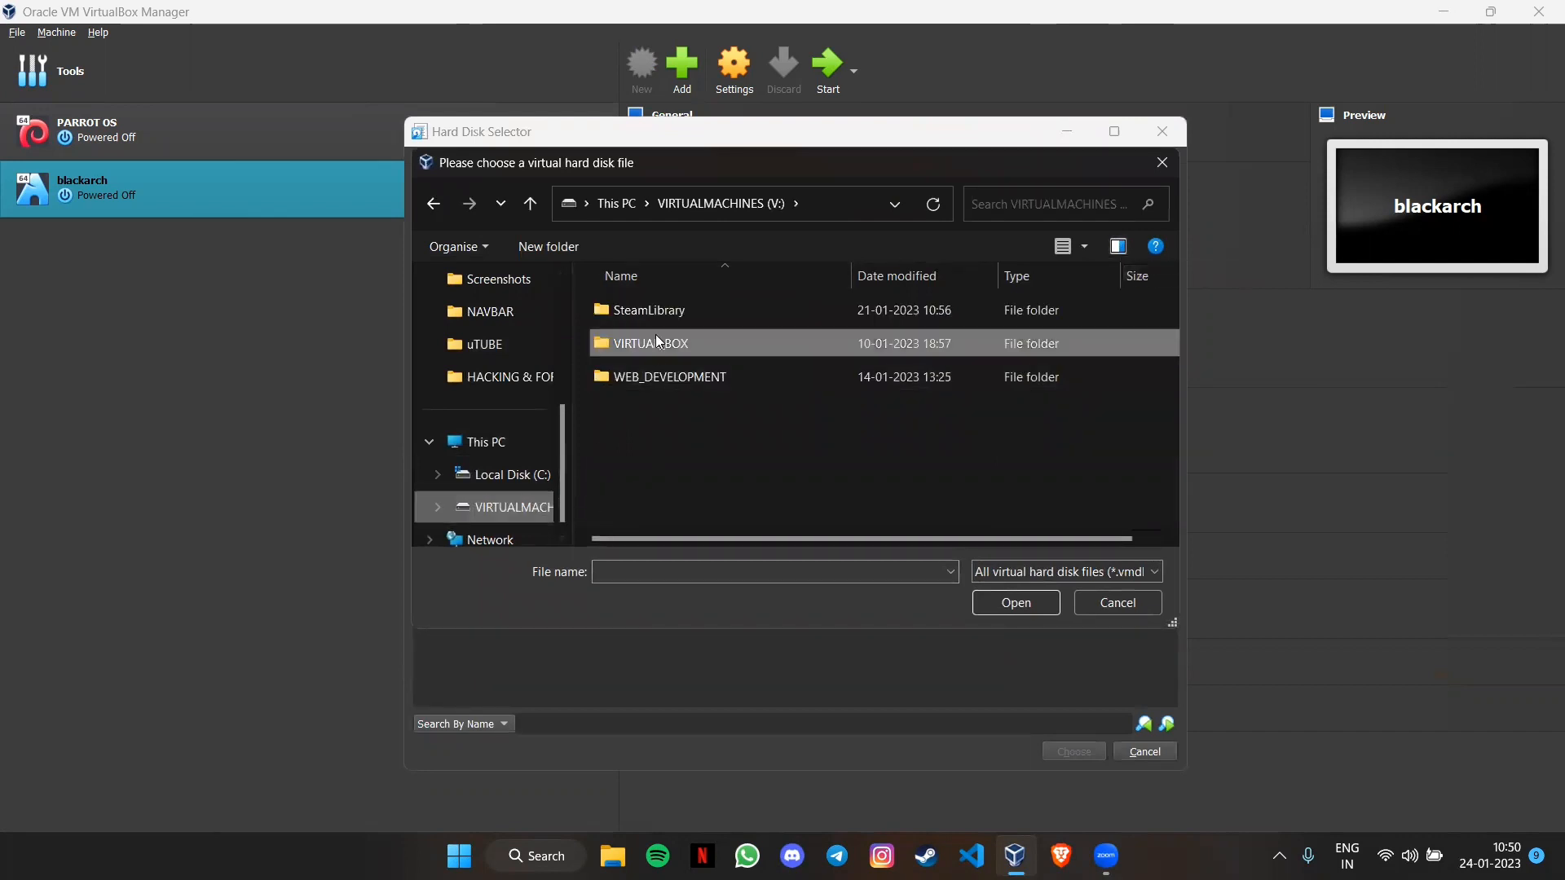
double_click(656, 335)
double_click(648, 378)
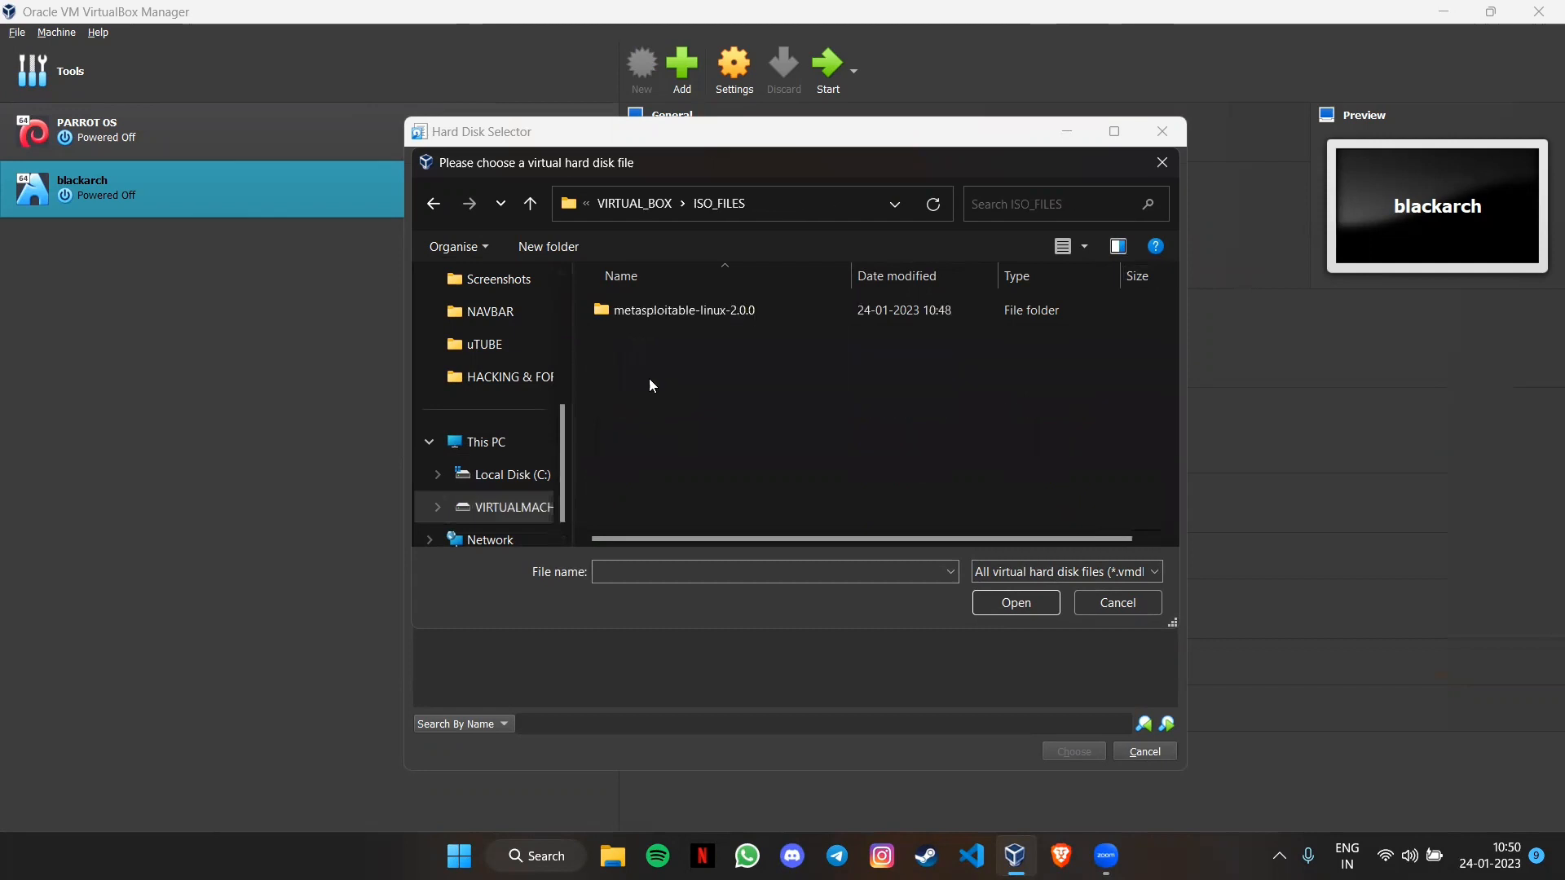
double_click(652, 311)
double_click(656, 312)
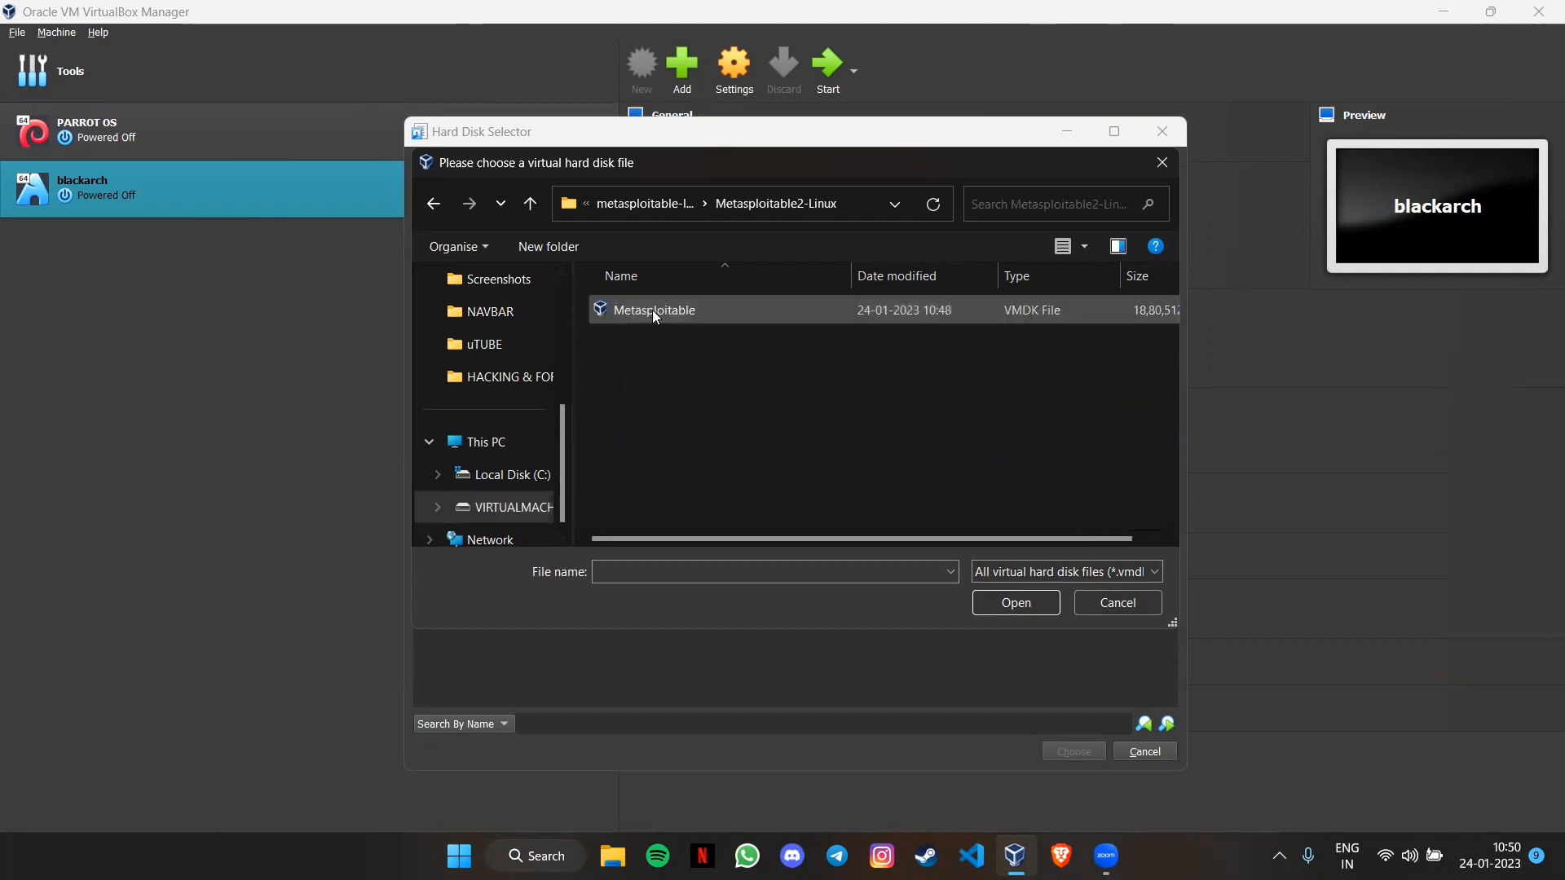
double_click(655, 311)
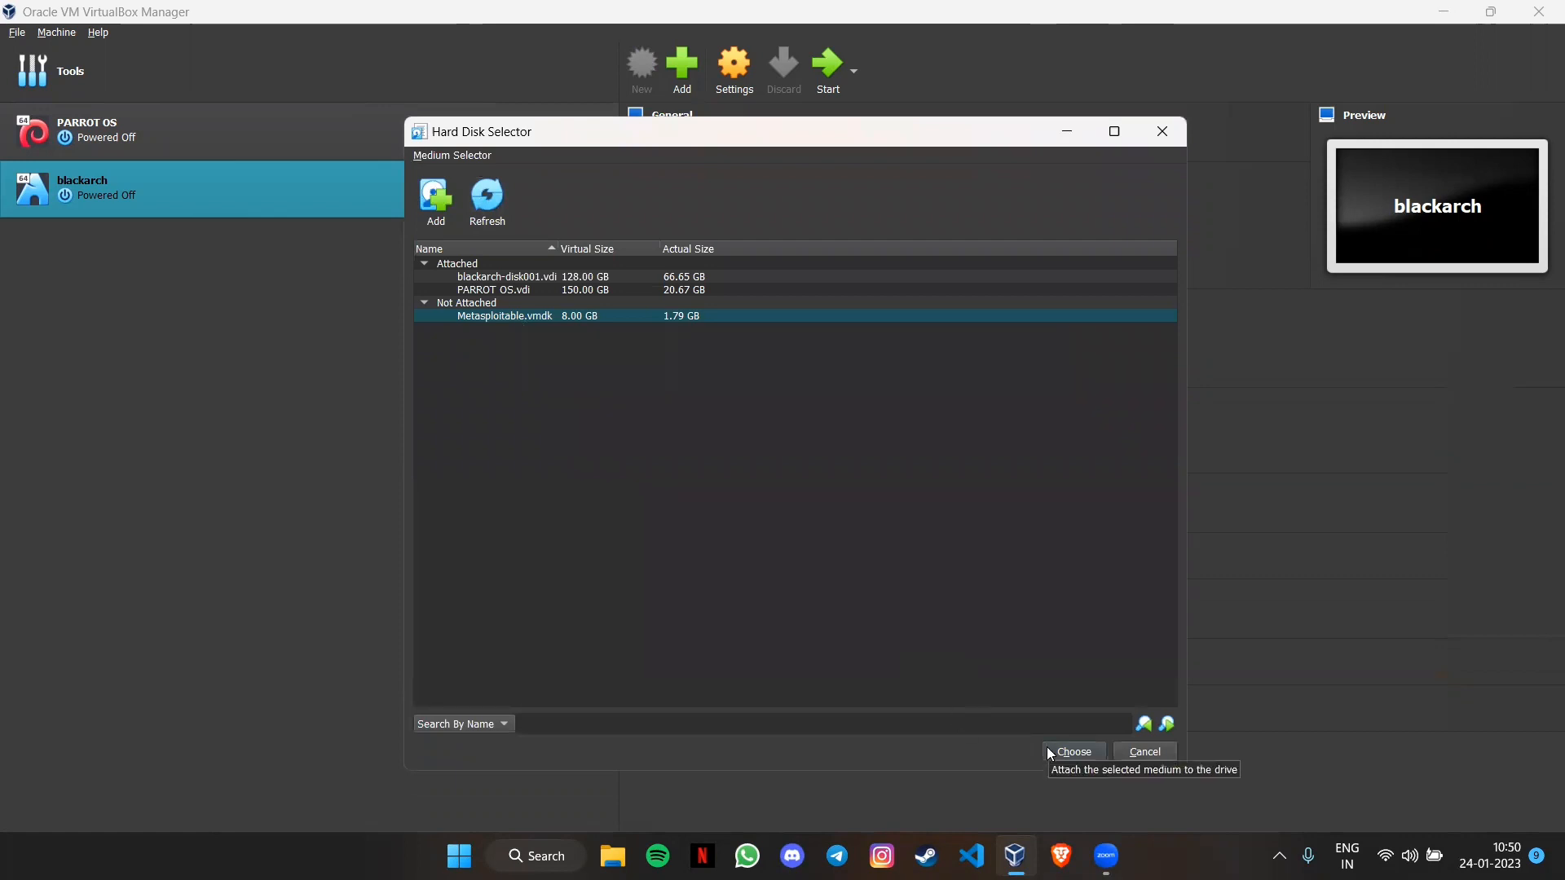
Attach Metasploitable.vmdk as the hard disk and finish creating the METASPLOITABLE virtual machine.
click(1071, 752)
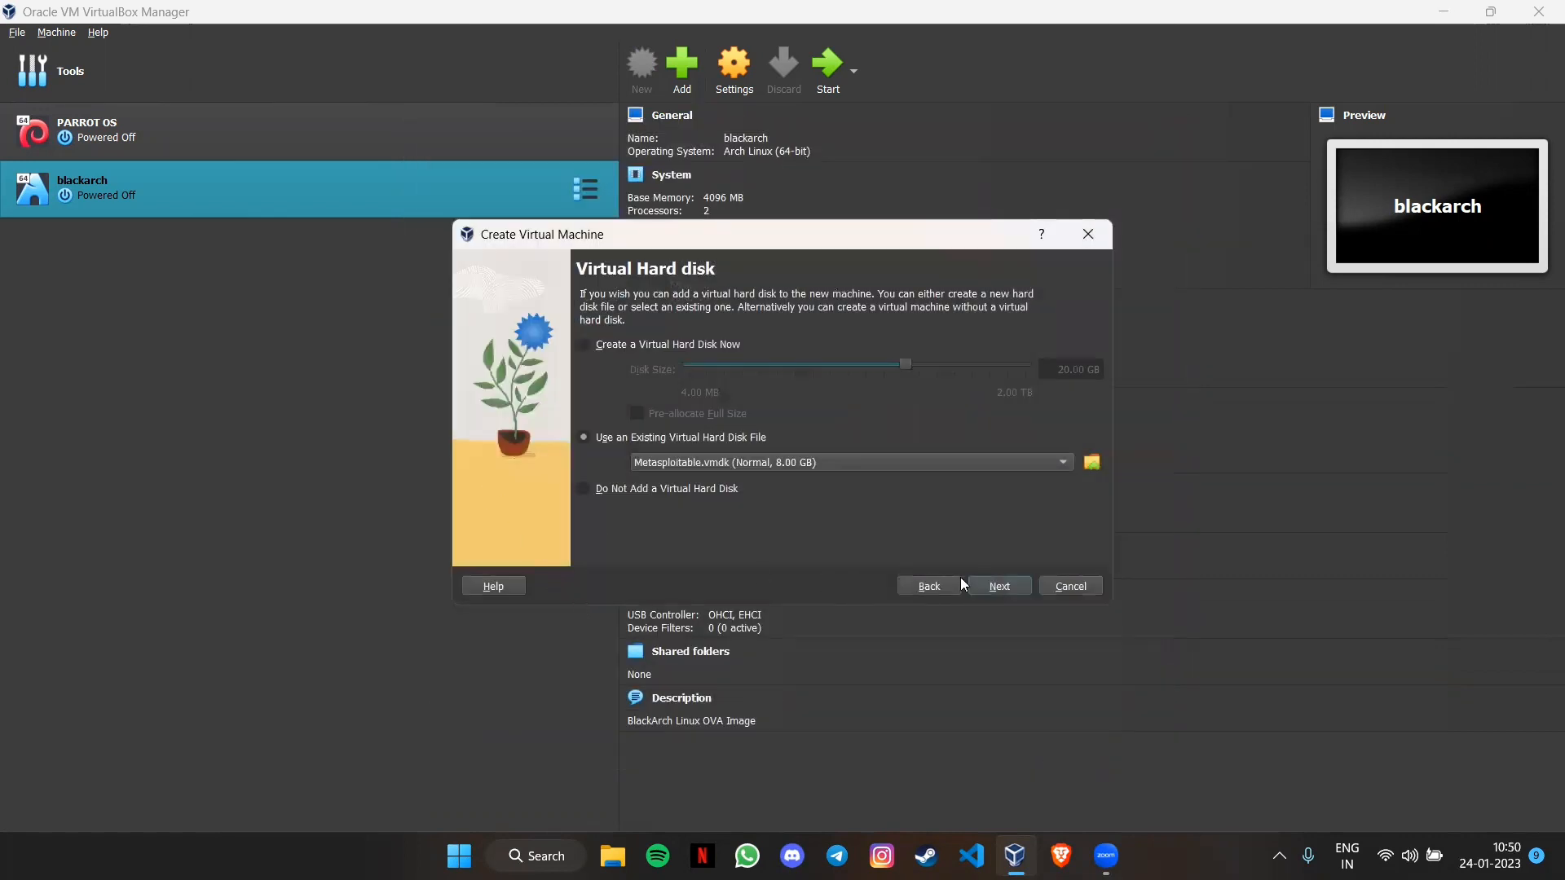
click(1008, 590)
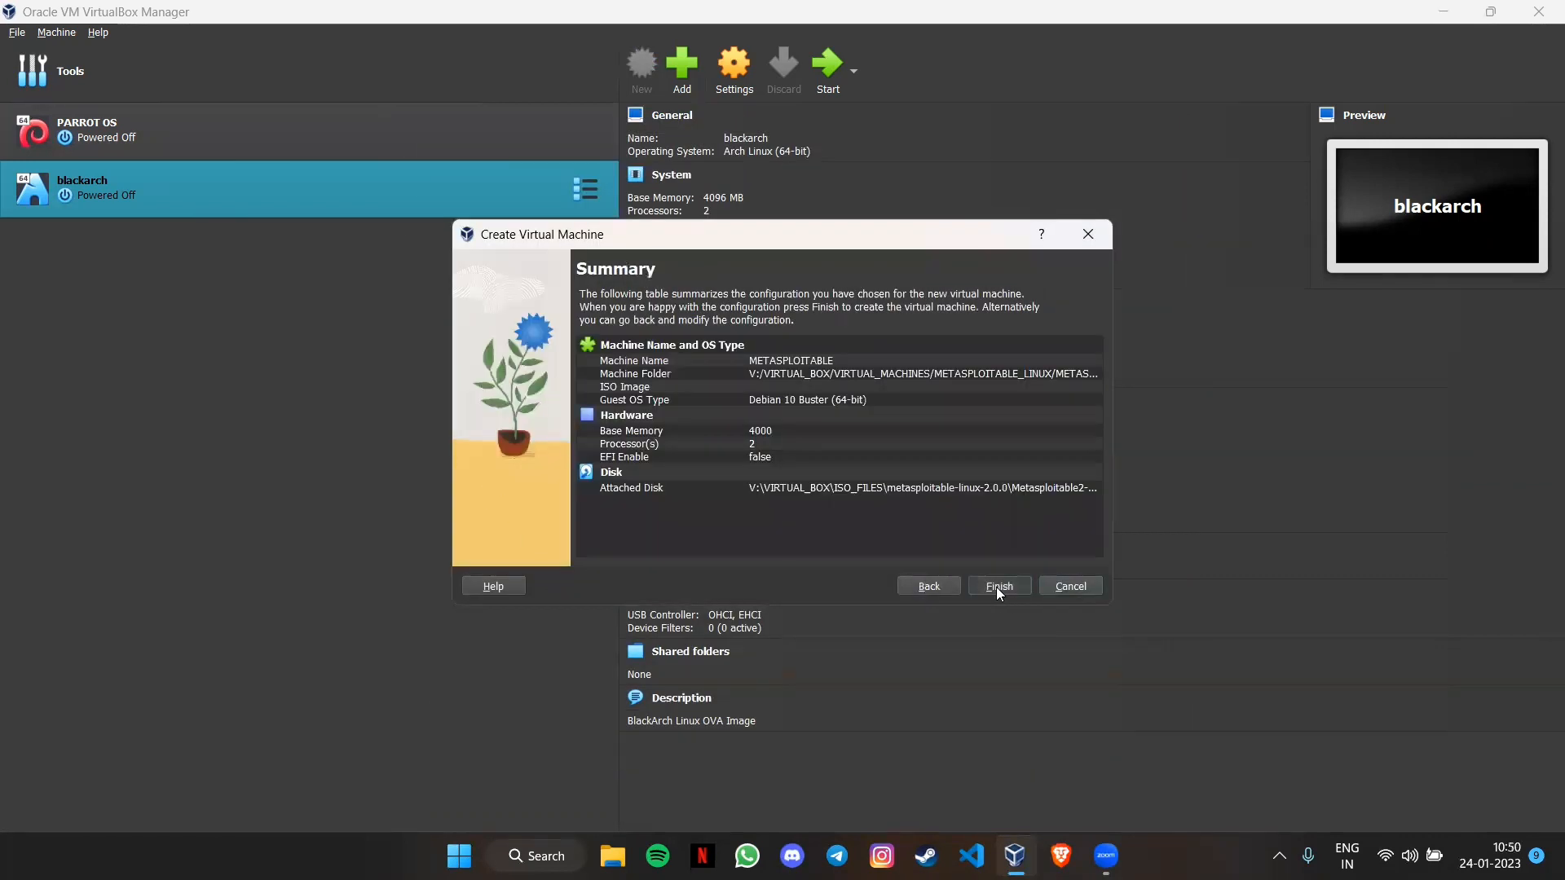
click(996, 586)
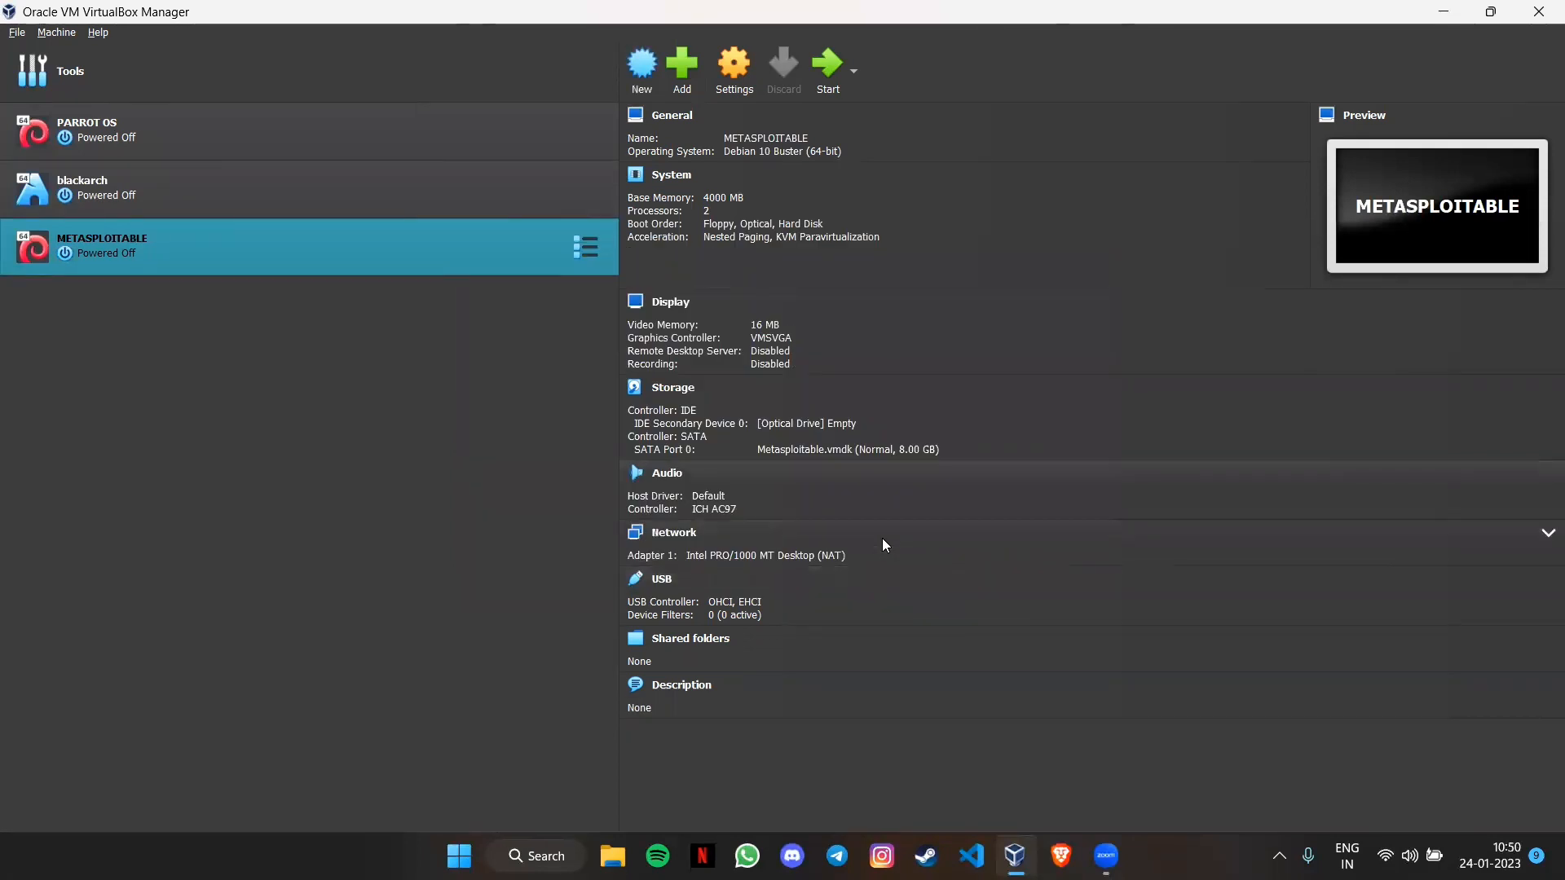
Review the METASPLOITABLE machine's system, network and storage settings, and accept them as they are.
click(724, 67)
click(565, 272)
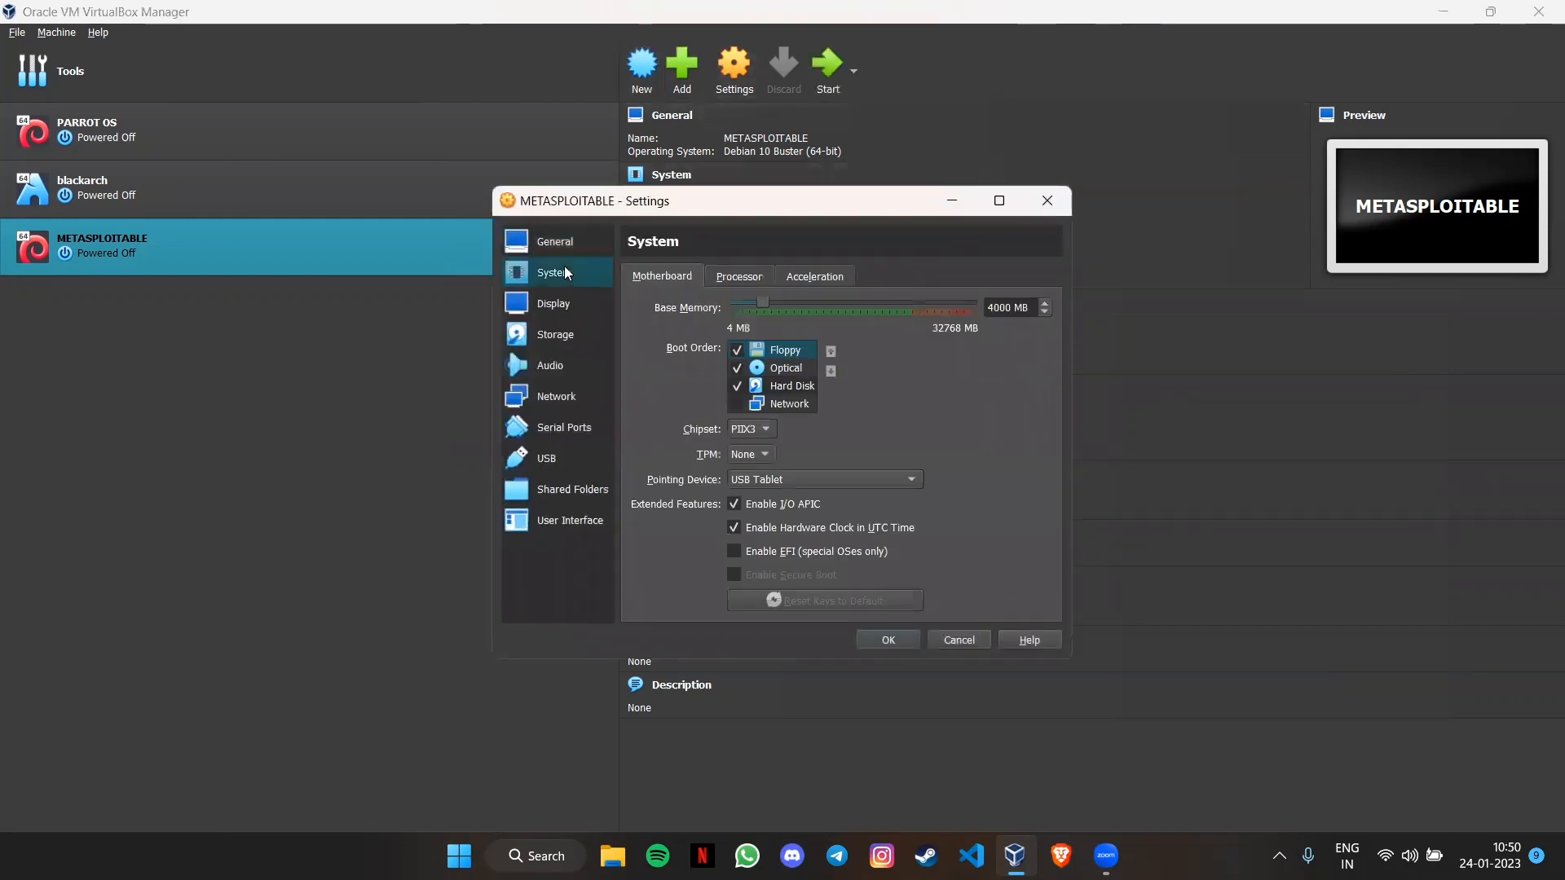
click(564, 424)
click(557, 397)
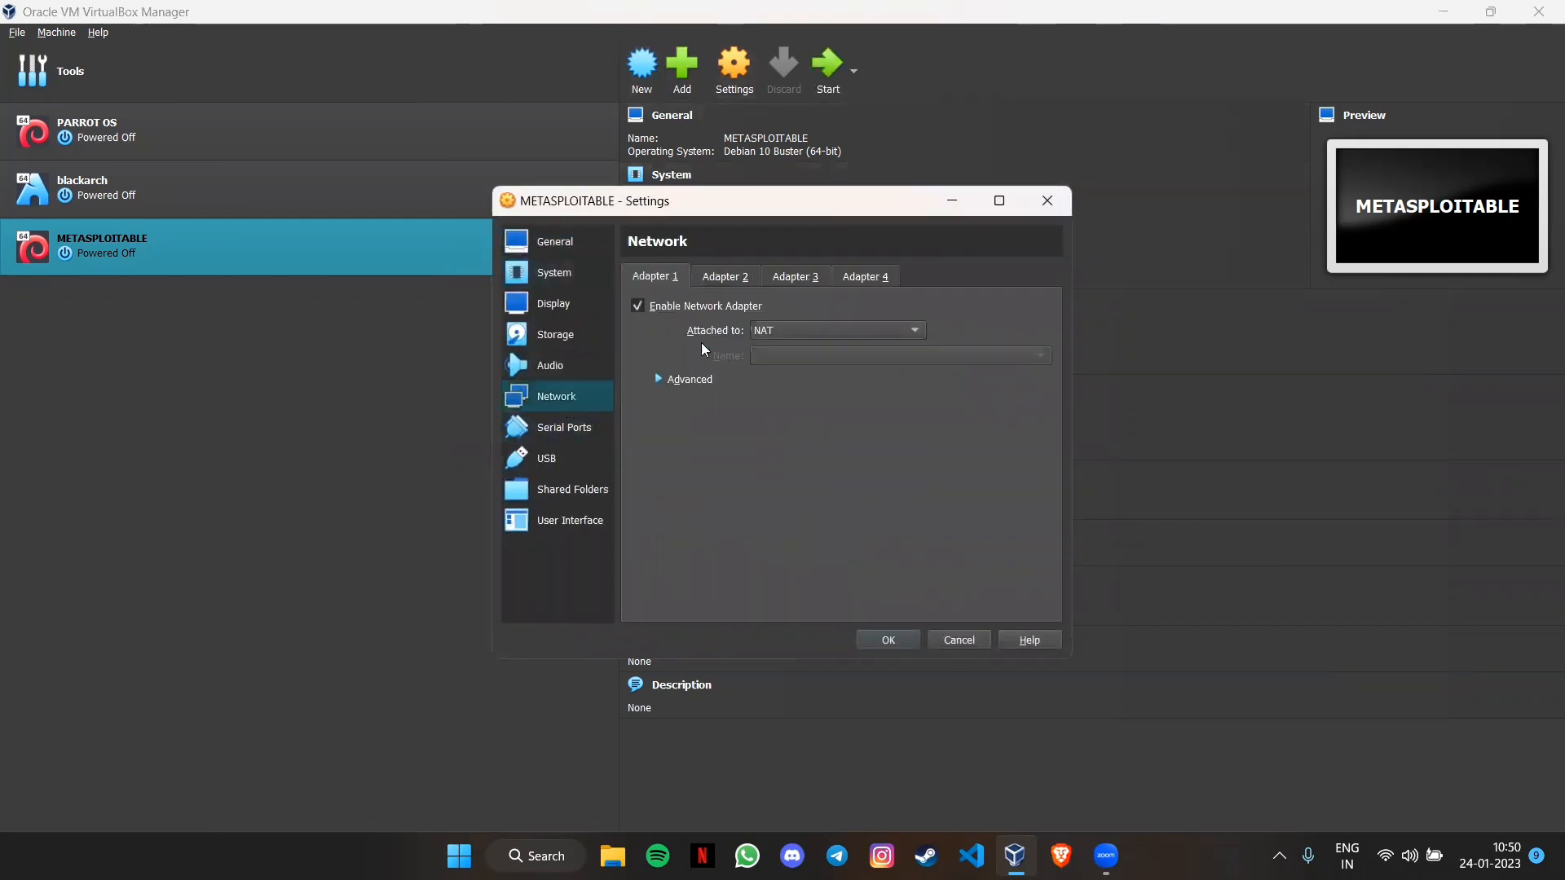
click(539, 366)
click(550, 335)
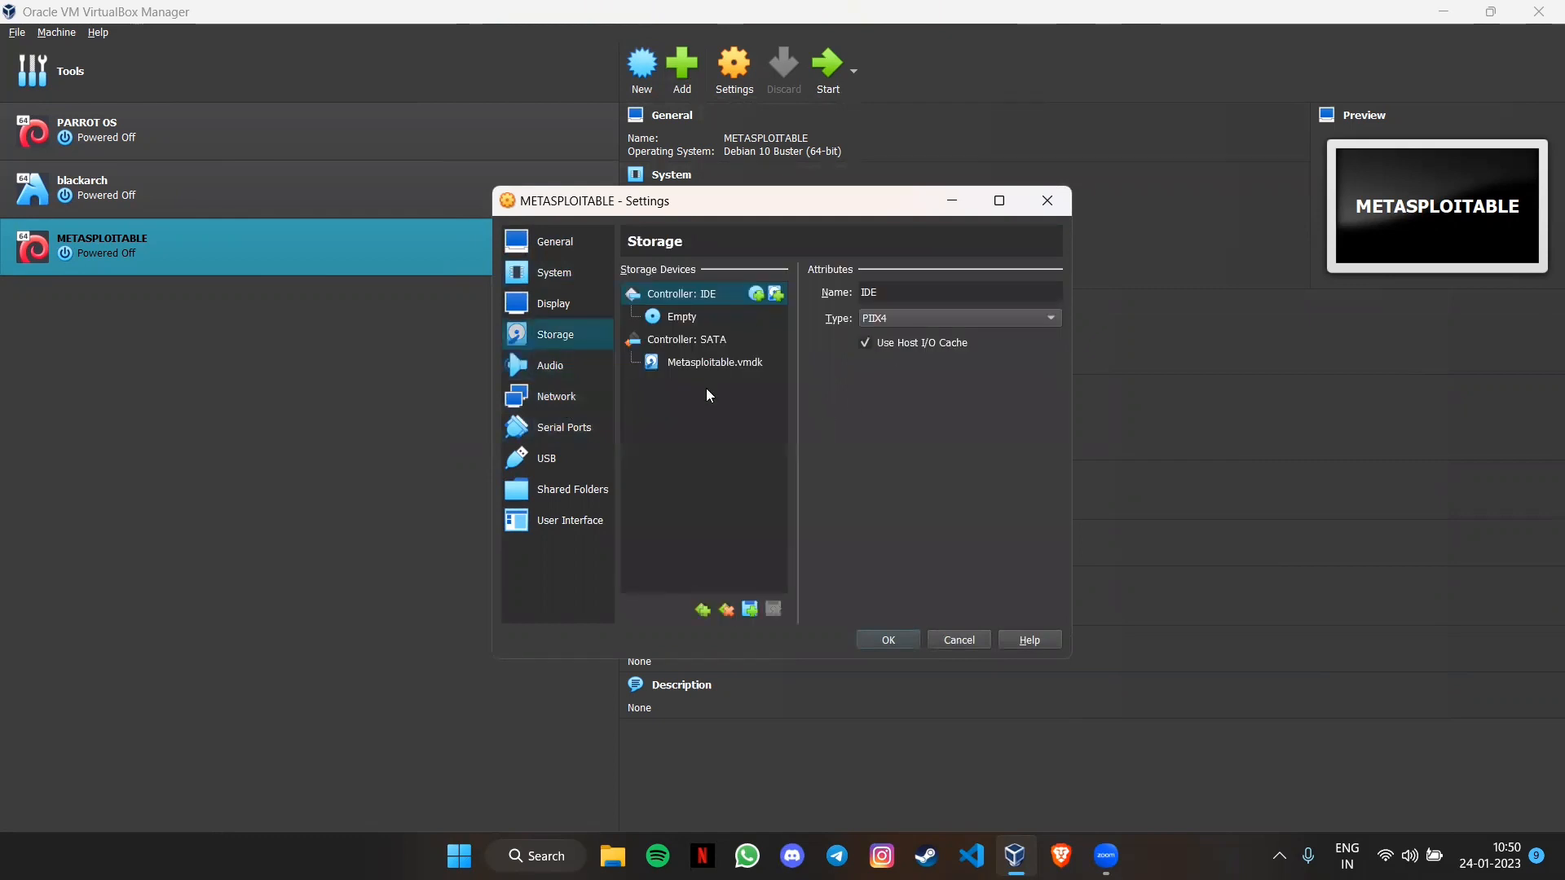
click(915, 640)
Try to boot the METASPLOITABLE machine normally, and power it off.
click(843, 70)
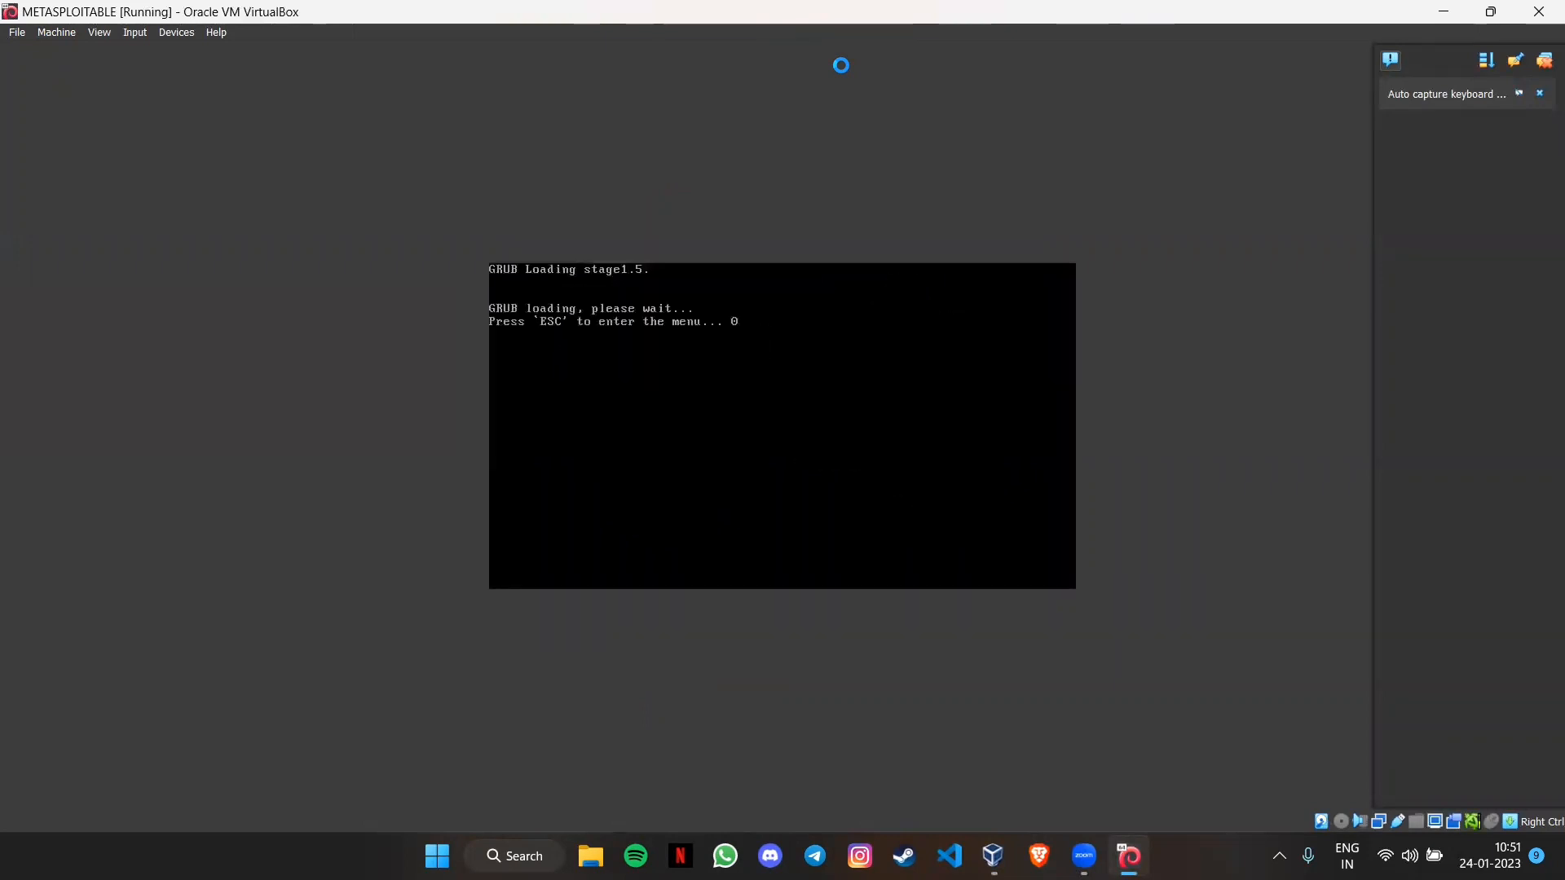
click(1390, 63)
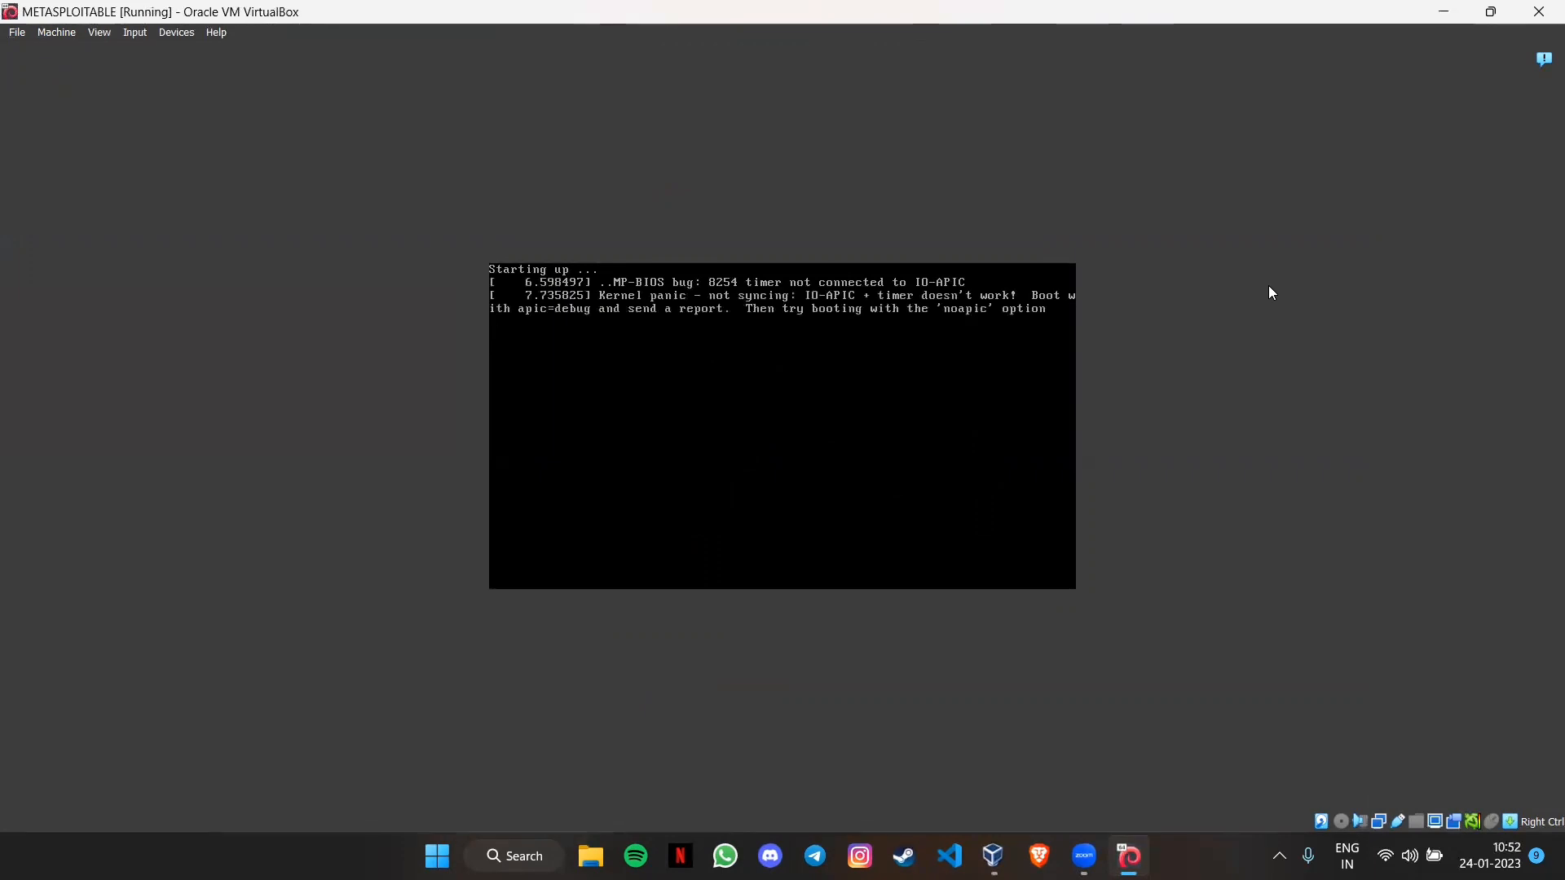
click(1542, 9)
click(723, 481)
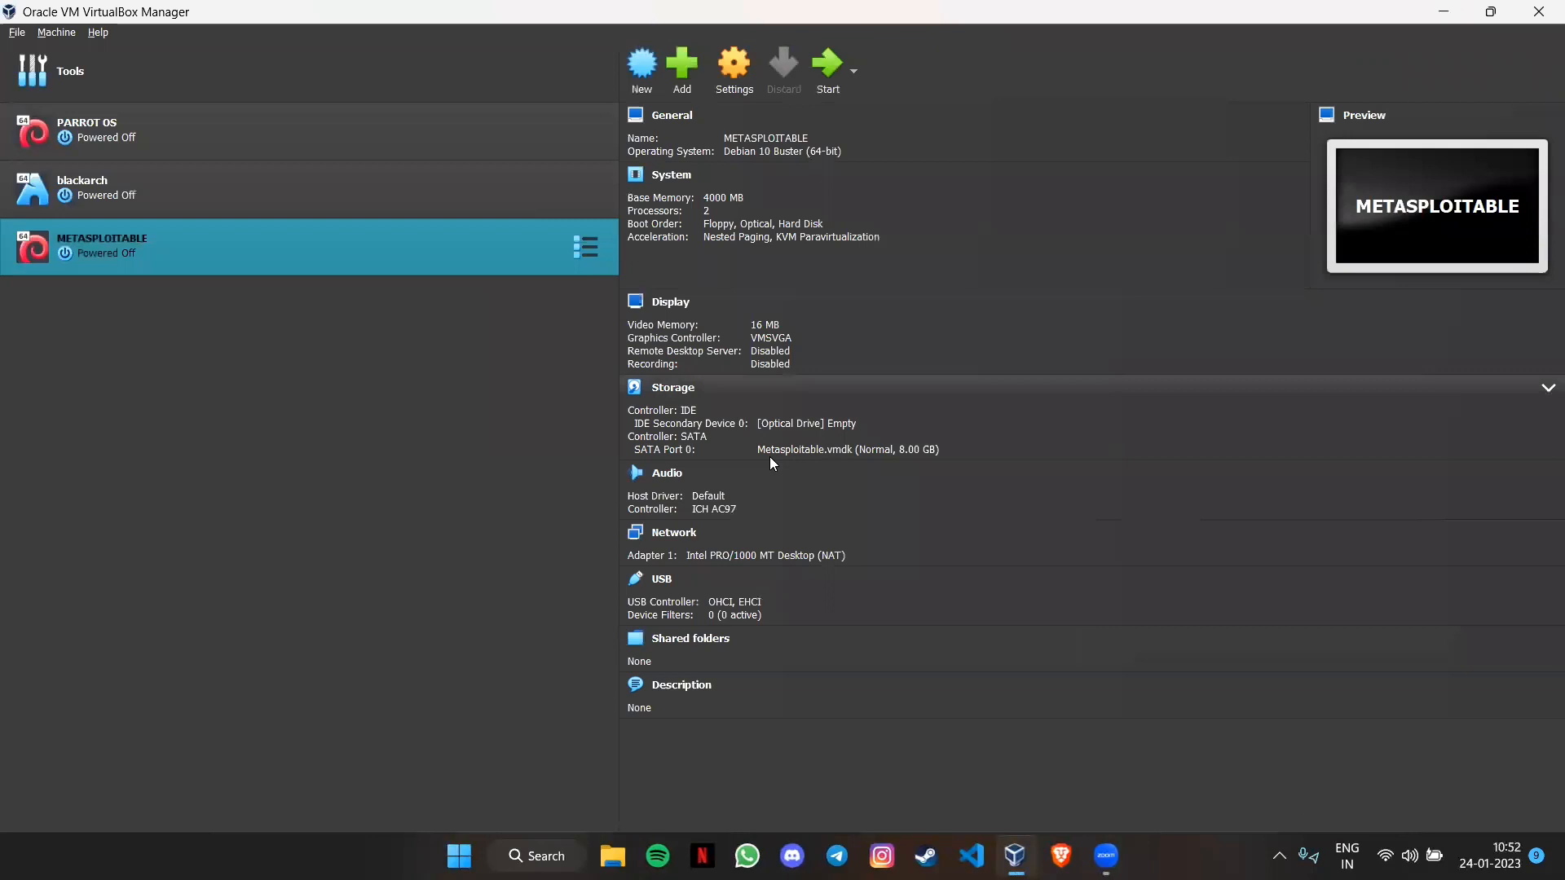
Start the METASPLOITABLE machine, open the boot commands of the Ubuntu 8.04, kernel 2.6.24-16-server entry in the GRUB menu, and boot from them.
click(826, 95)
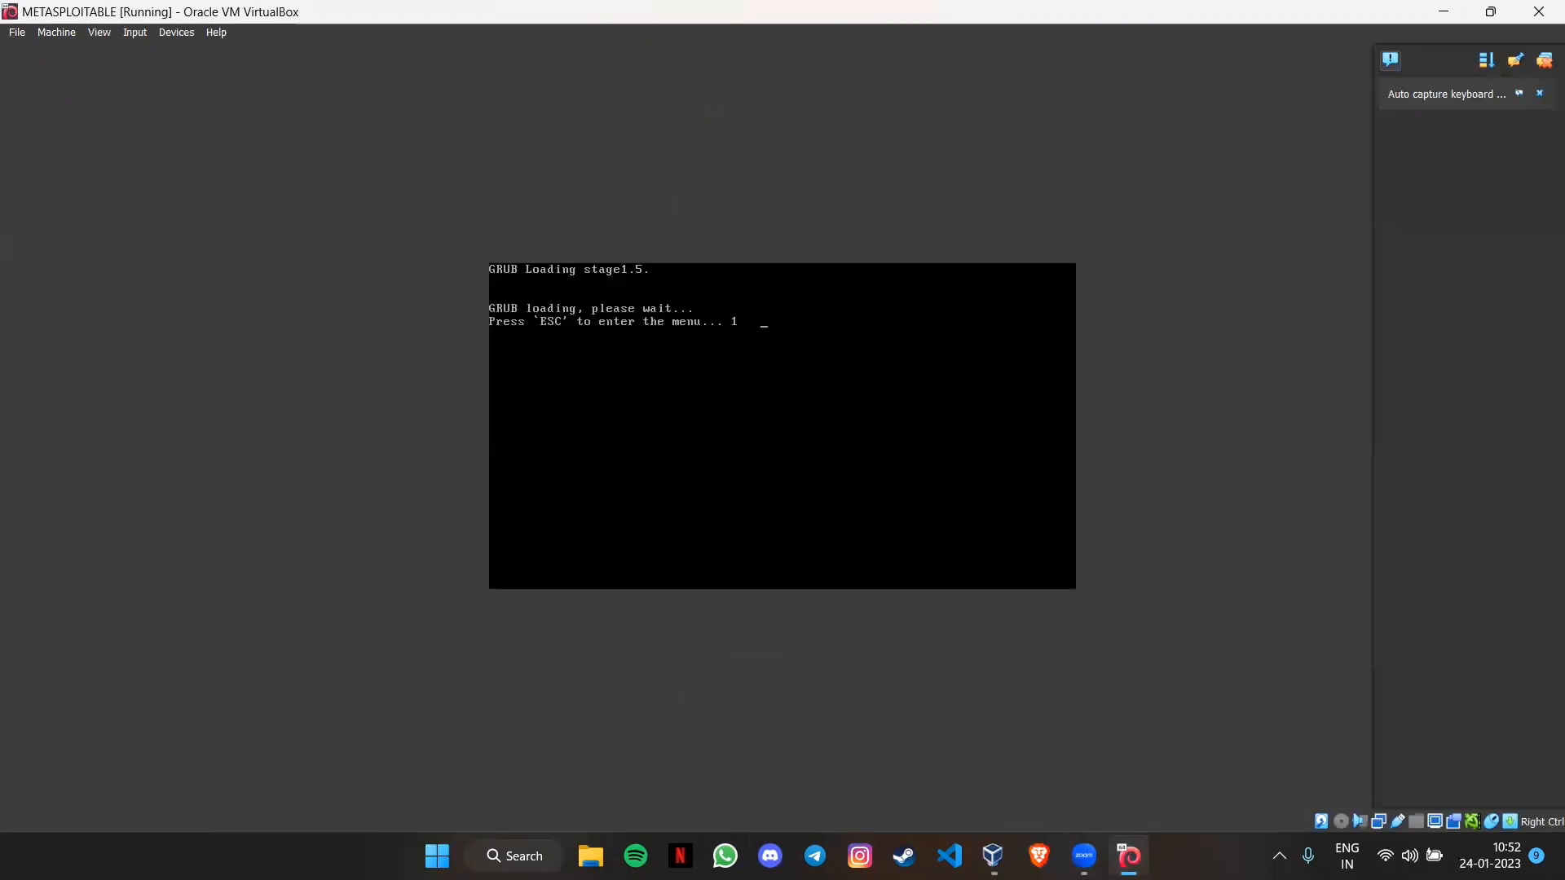
key(Escape)
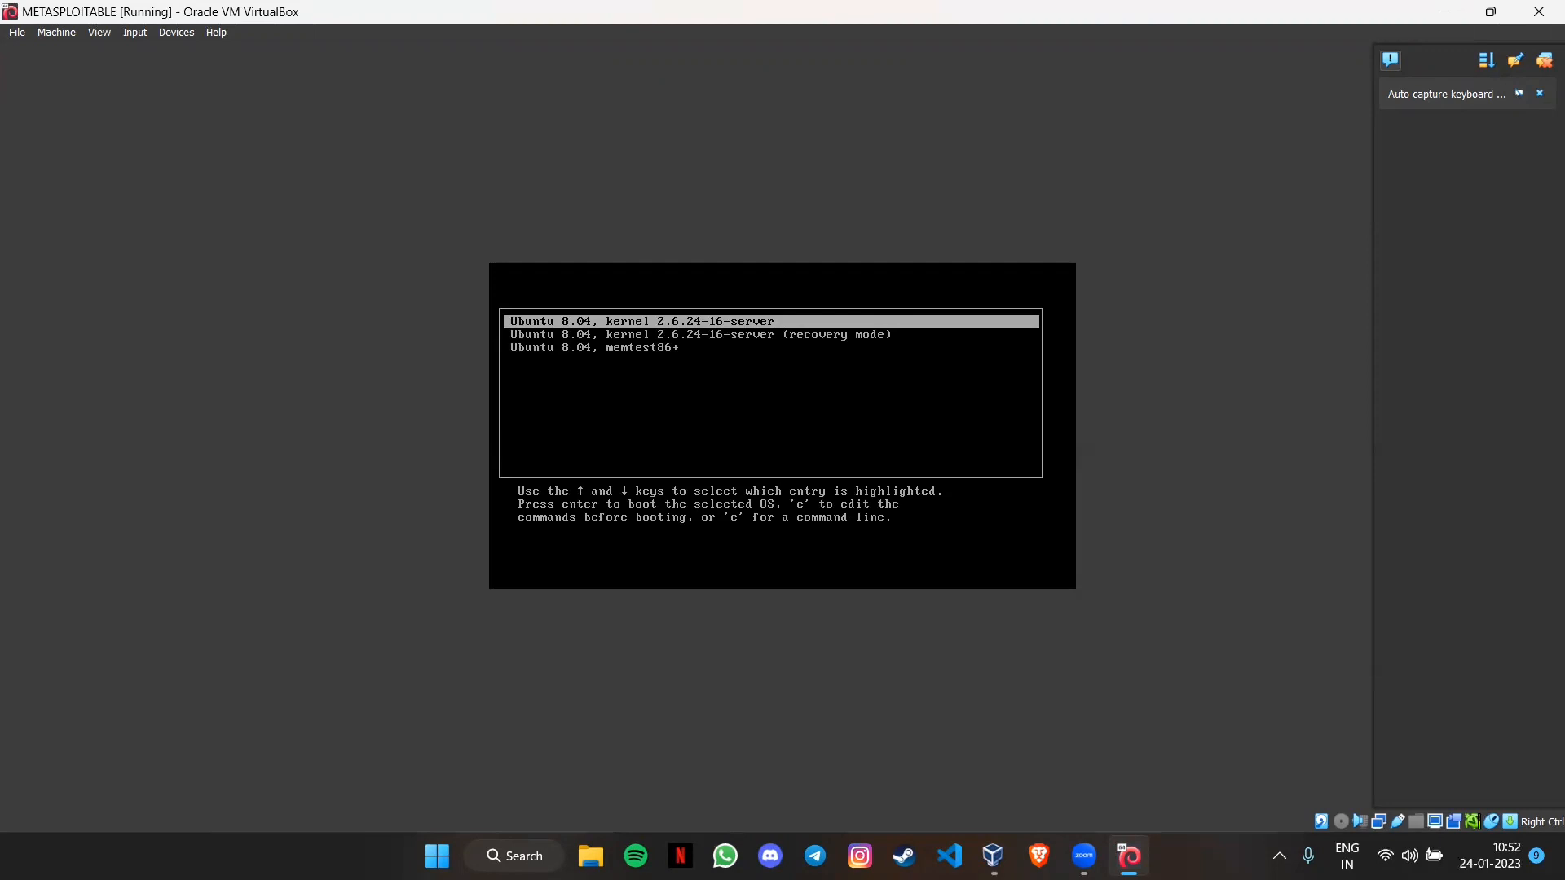
key(e)
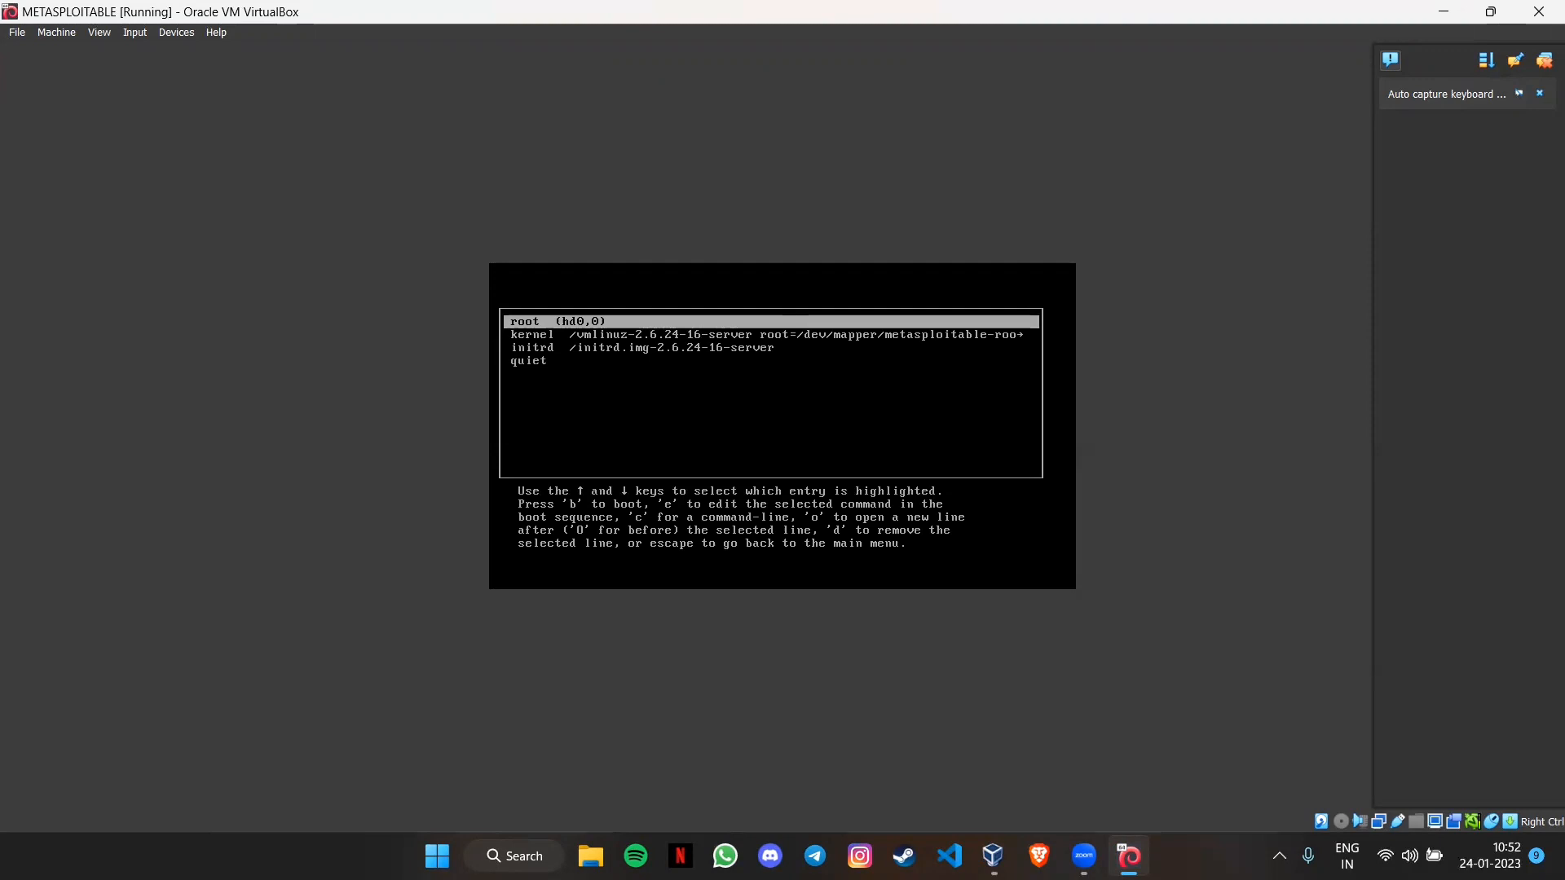
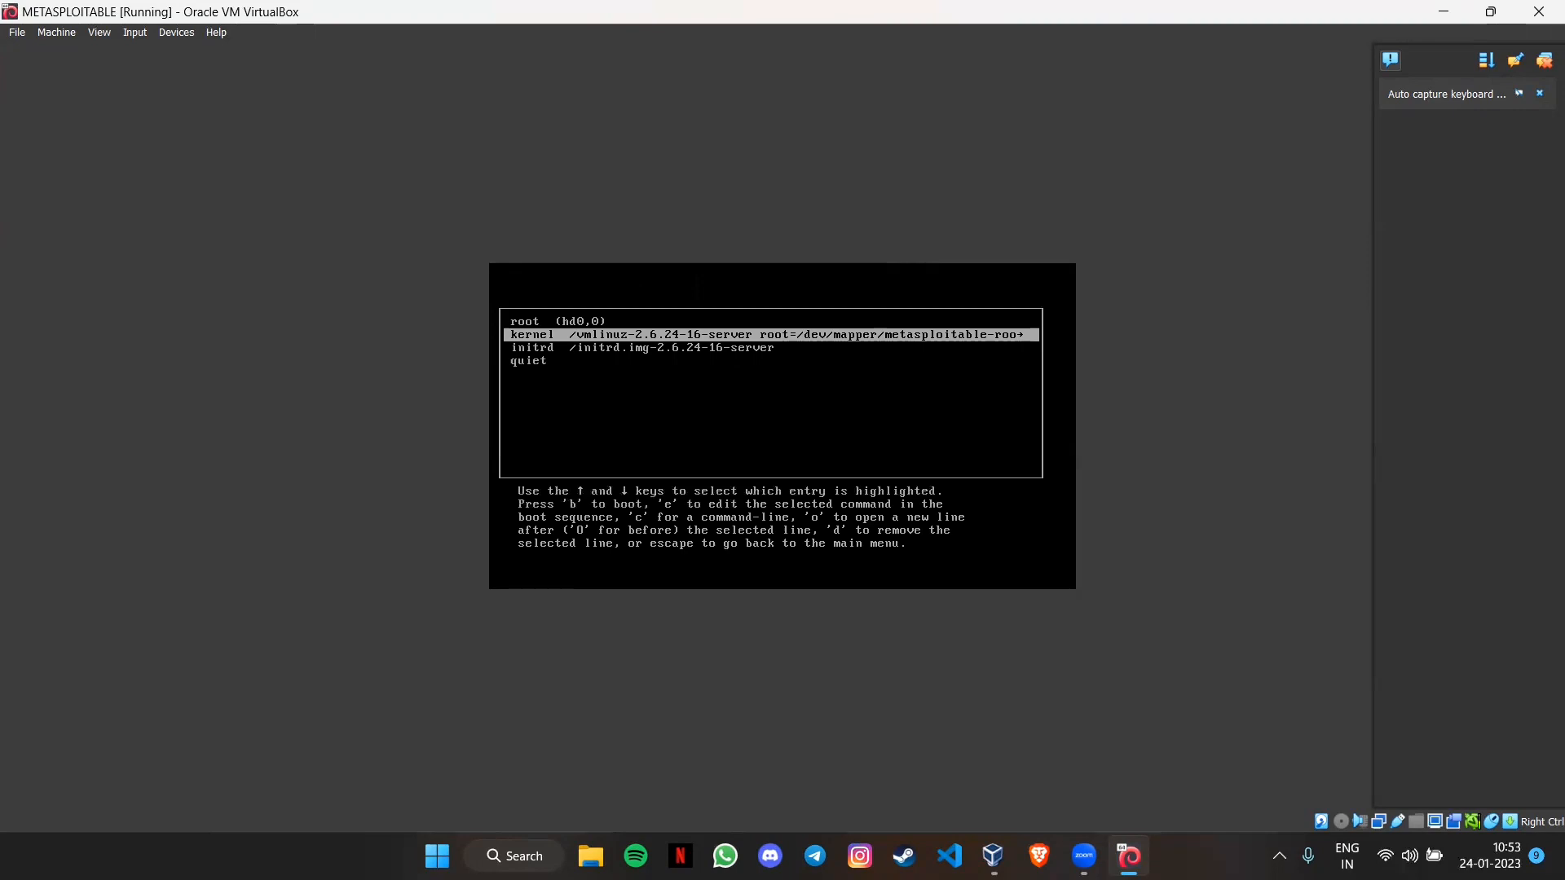
key(Up)
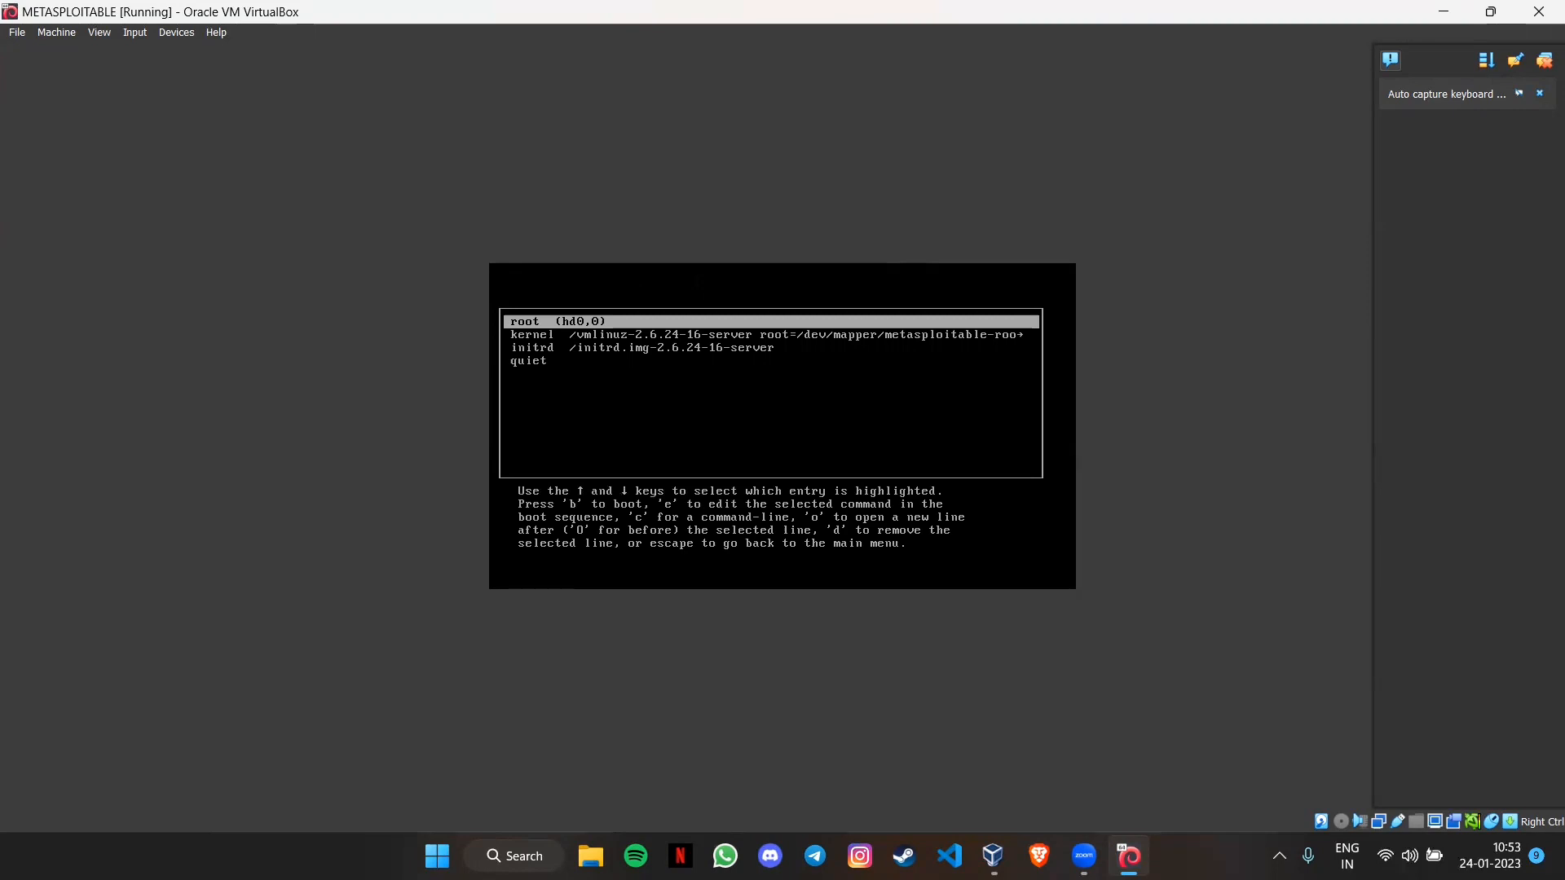
key(b)
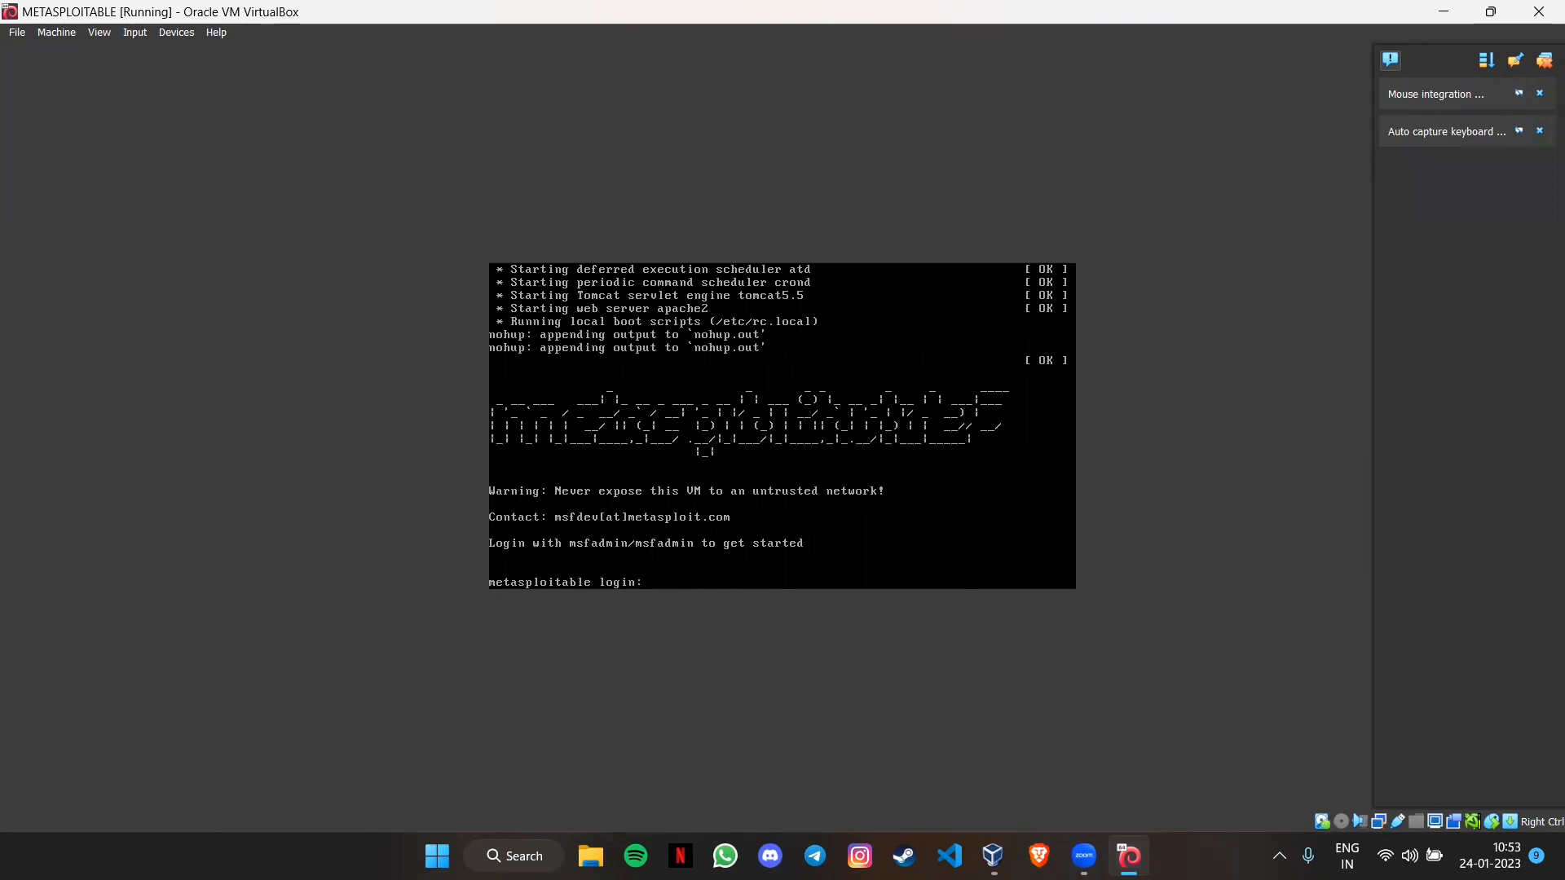
Show the machine in full screen without notifications and log in with the default account name and password.
key(ctrl+f)
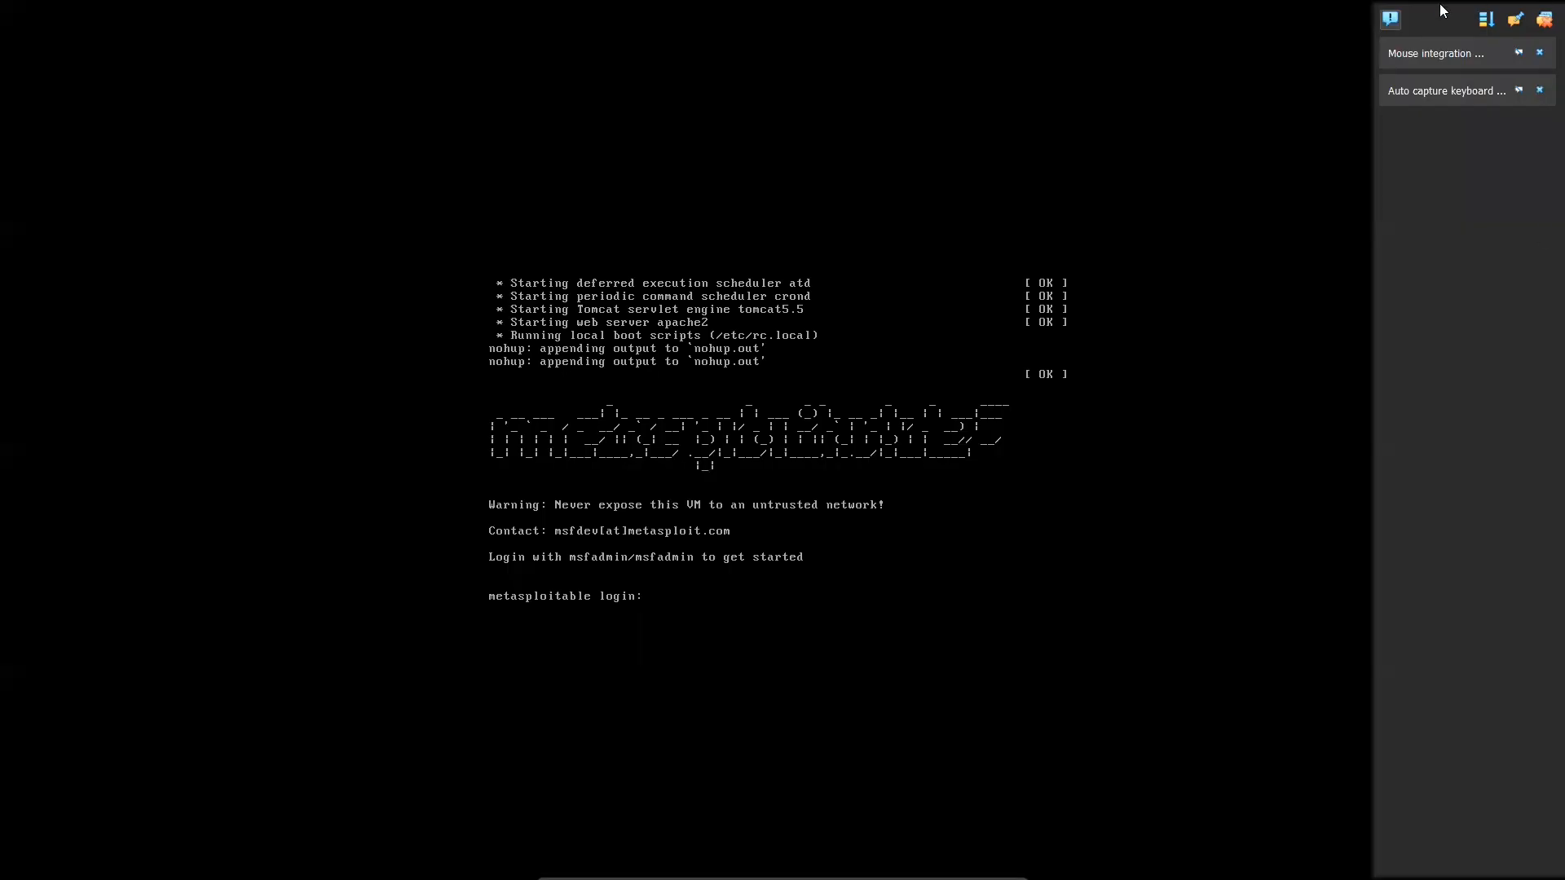
click(1395, 19)
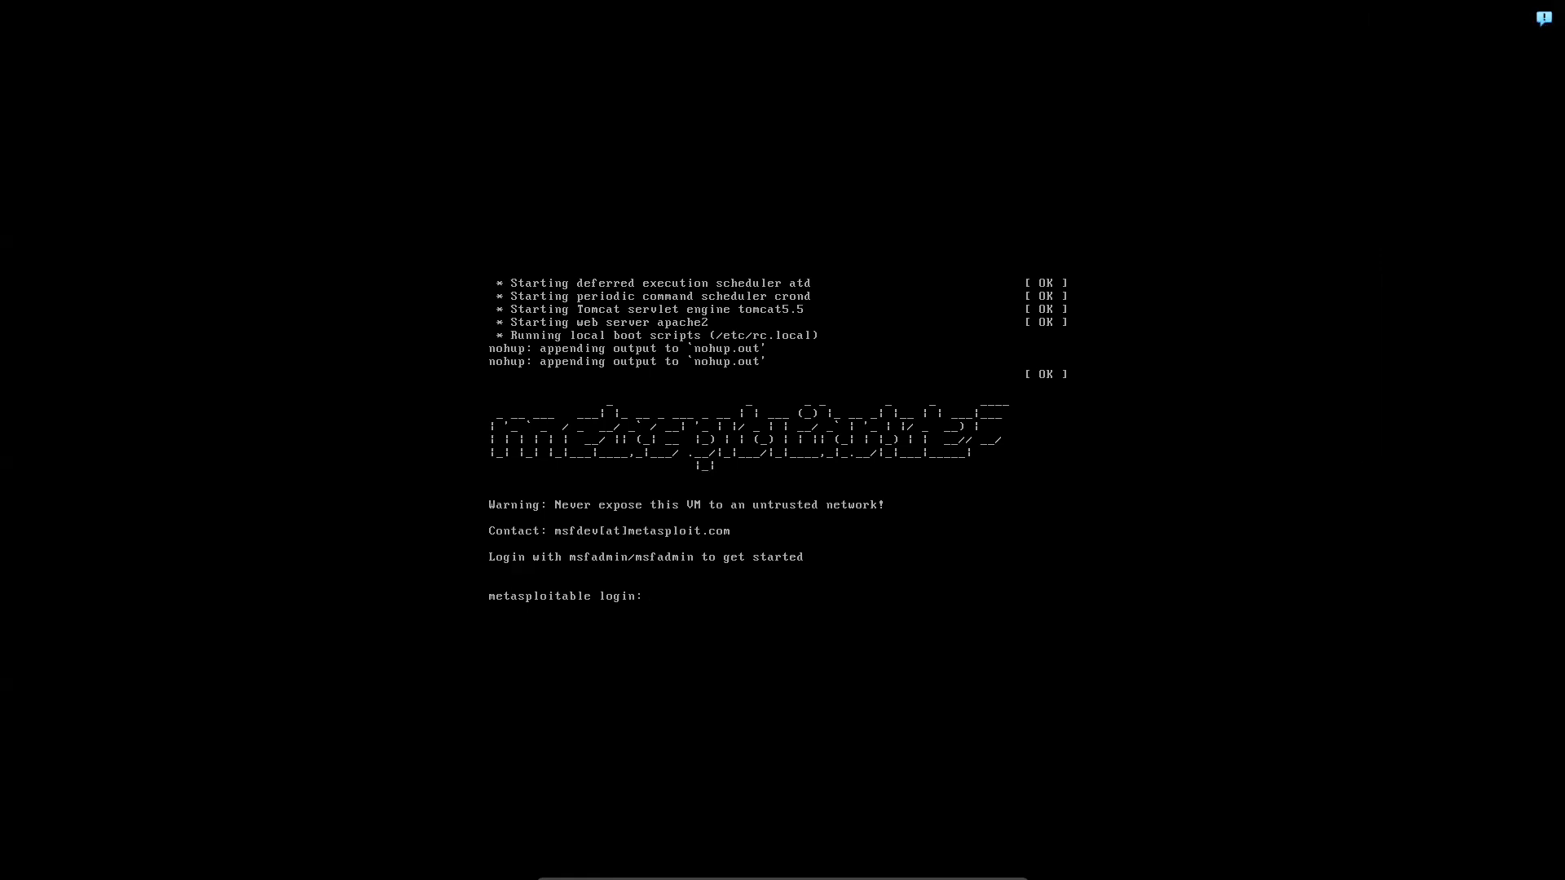
text(ms)
text(fadim)
text(min)
key(Return)
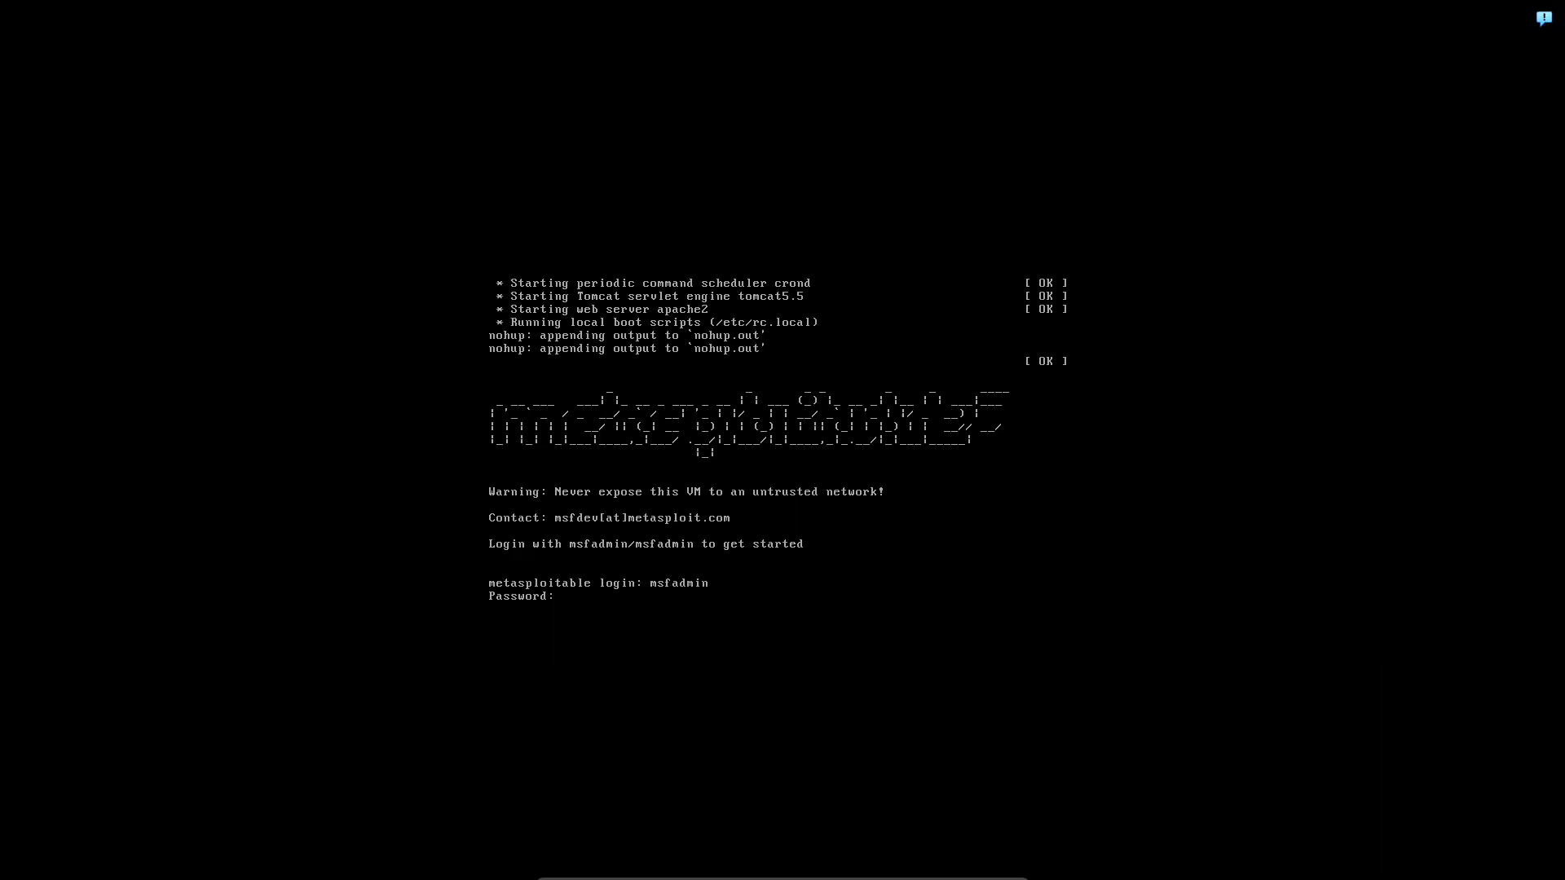
key(Return)
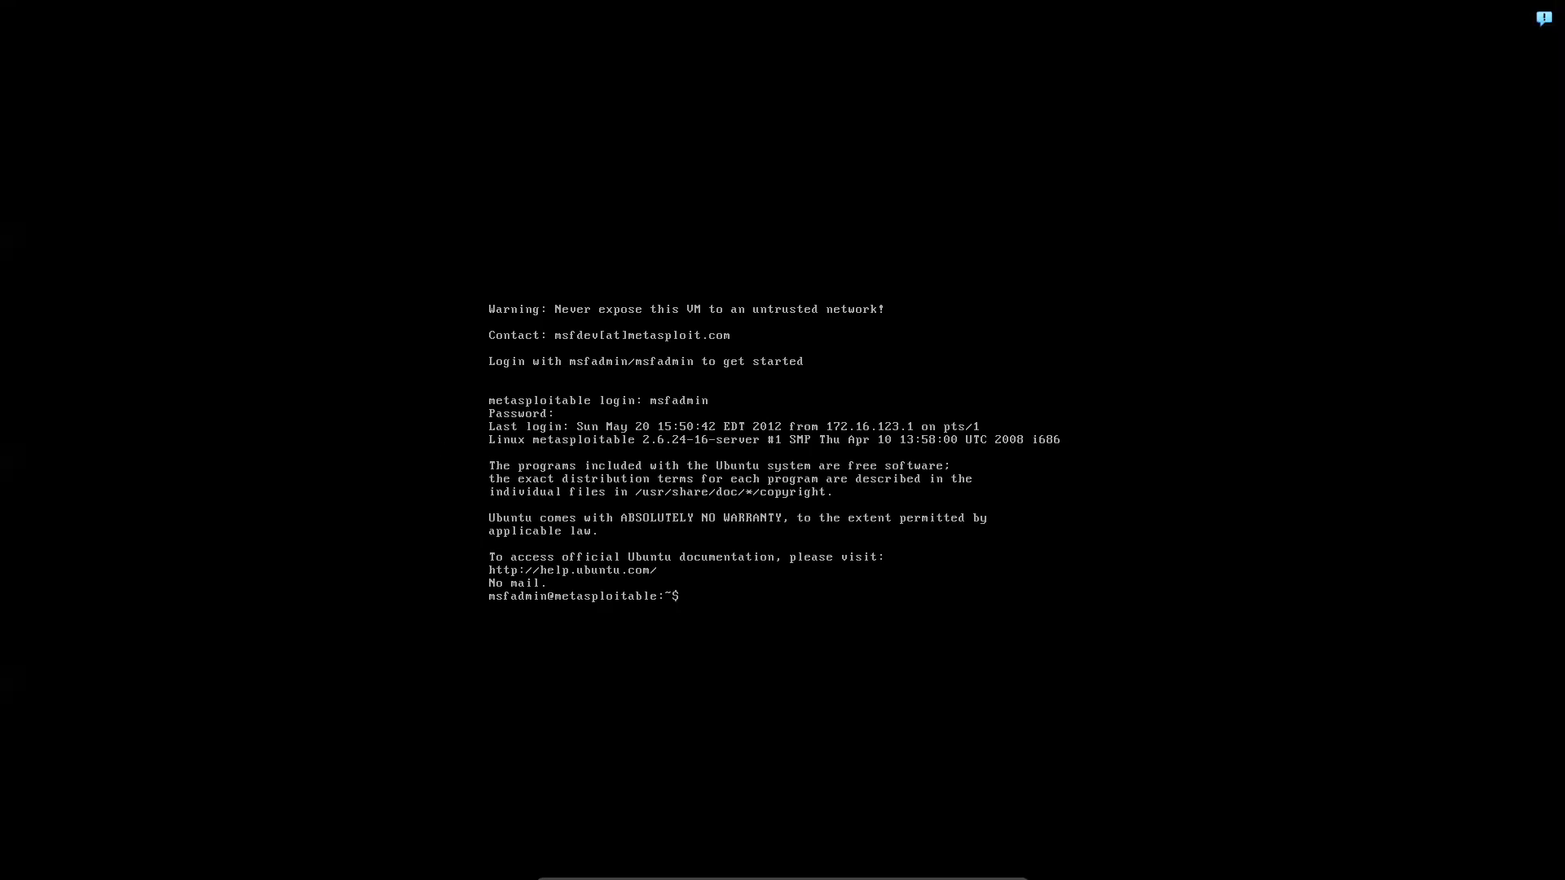
Clear the terminal and list the contents of the home directory.
text(clear)
key(Return)
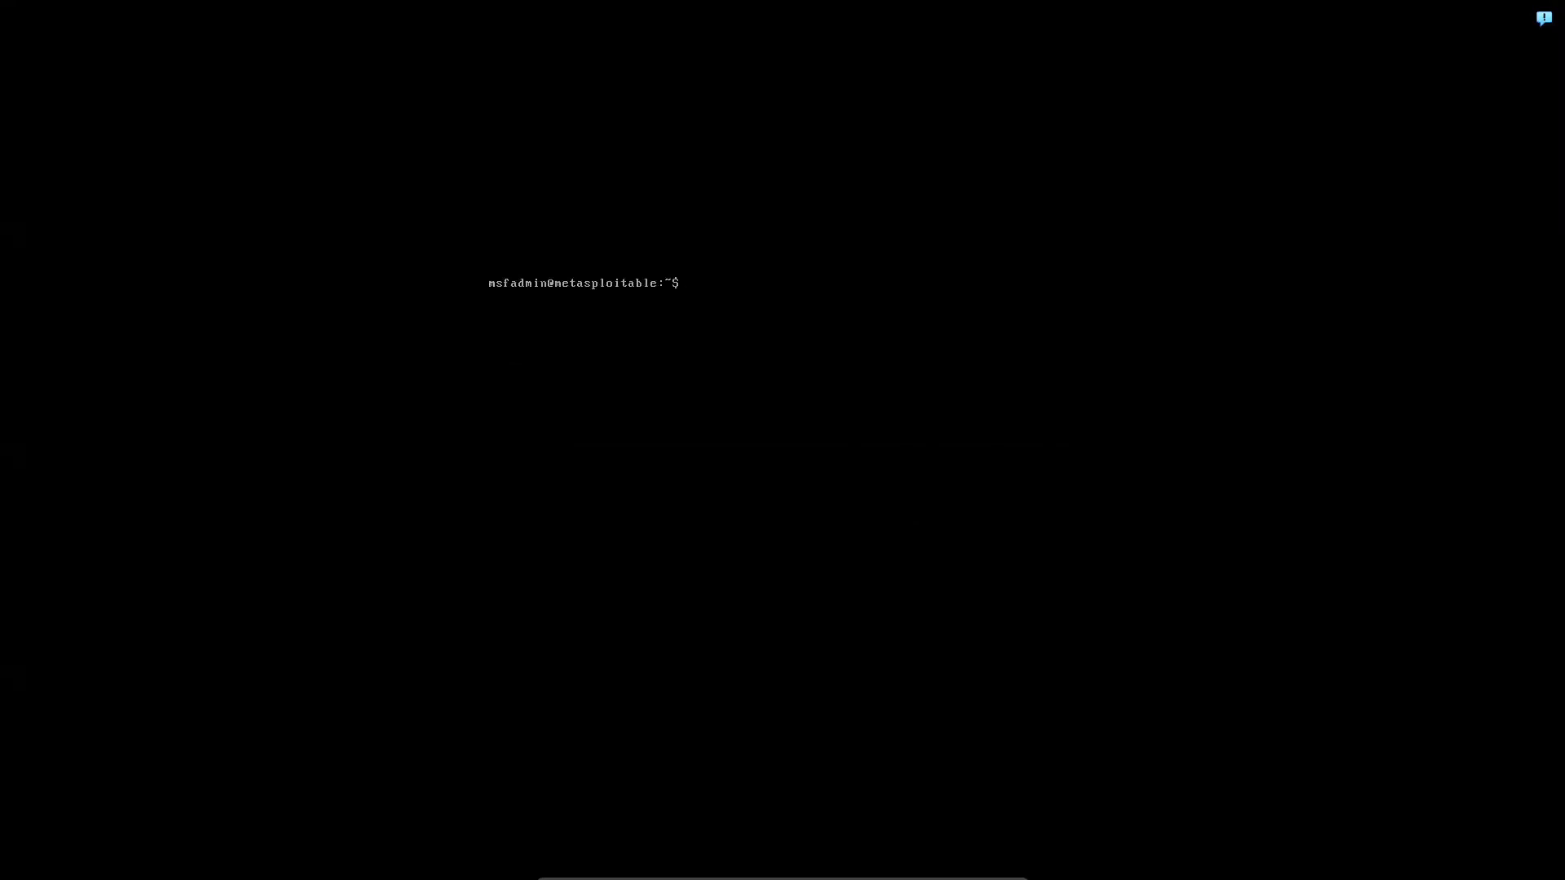
key(Return)
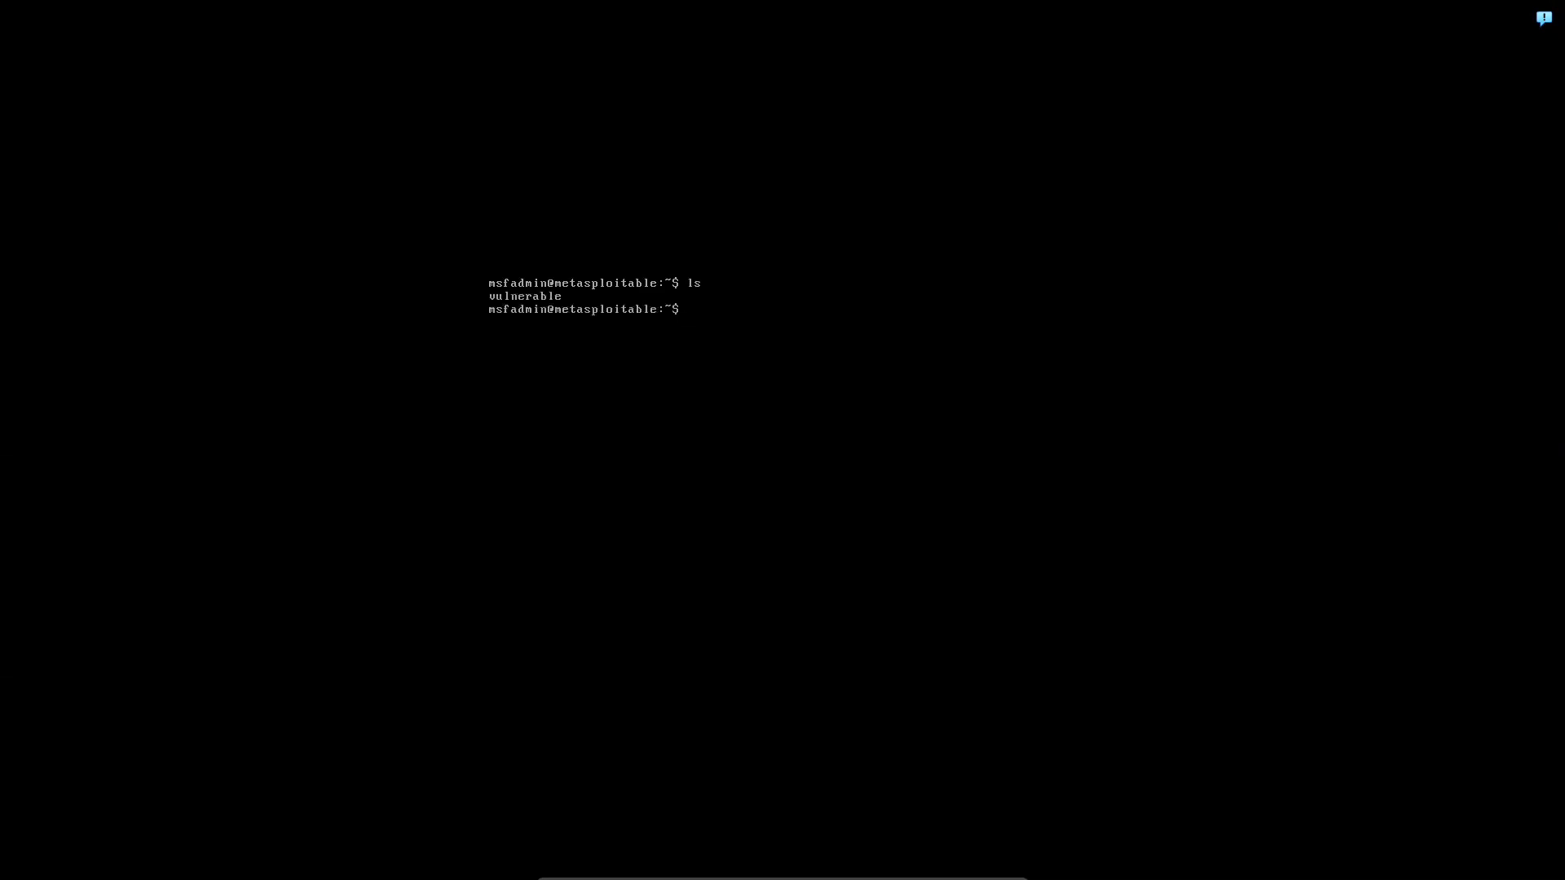
Change into the vulnerable directory and list its contents.
text(cd vi)
text(l)
key(Tab)
key(Return)
text(ls)
key(Return)
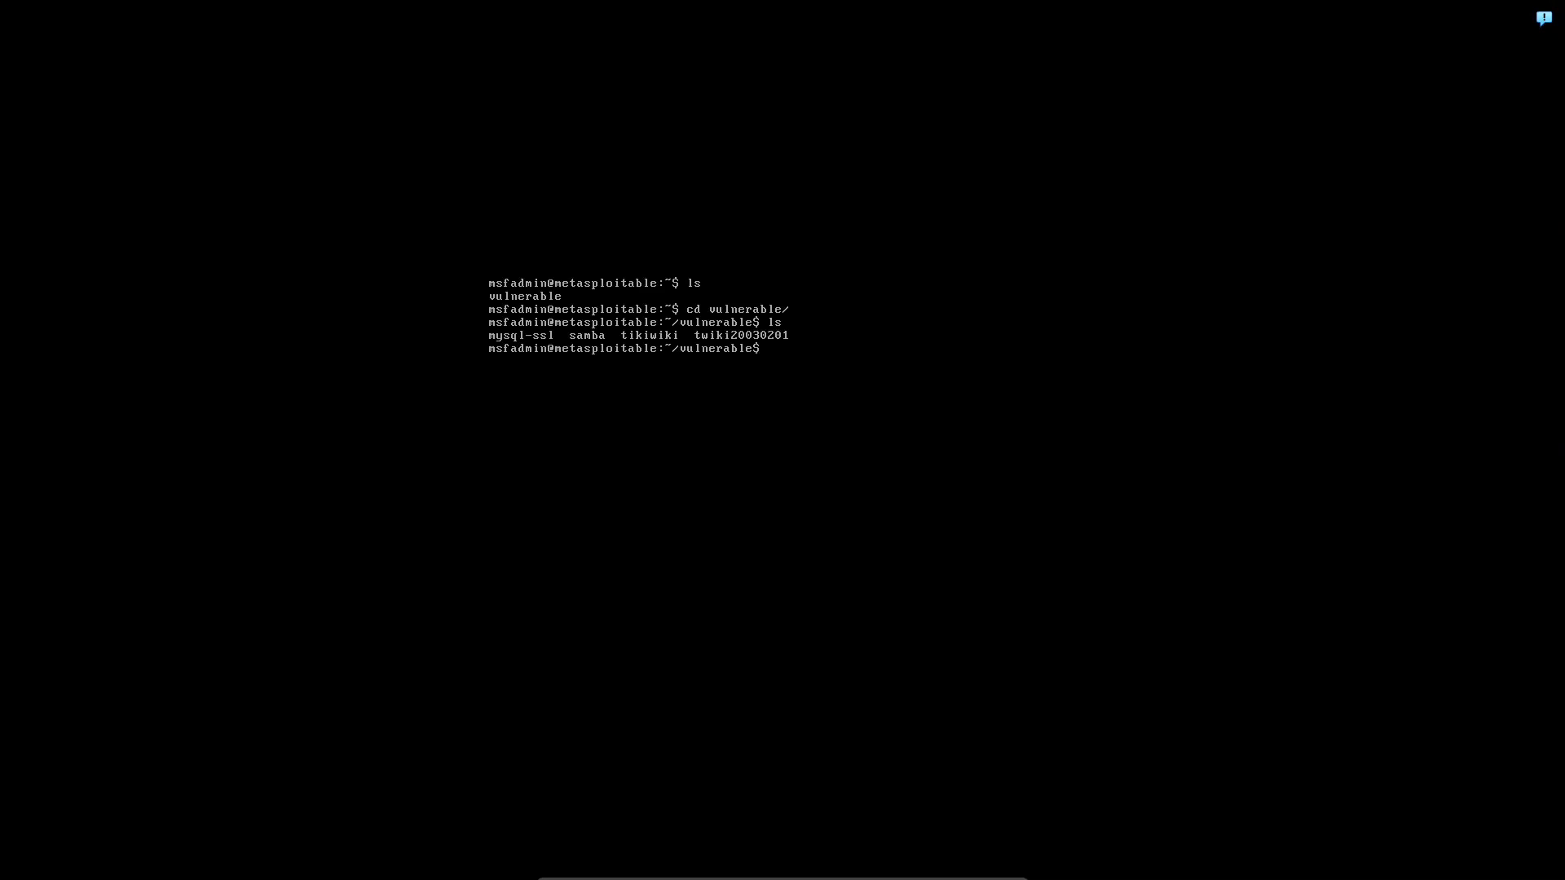
Show the network interface configuration with ifconfig on a cleared terminal, and leave the full-screen view.
text(clear)
key(Return)
text(ifconfig)
key(Return)
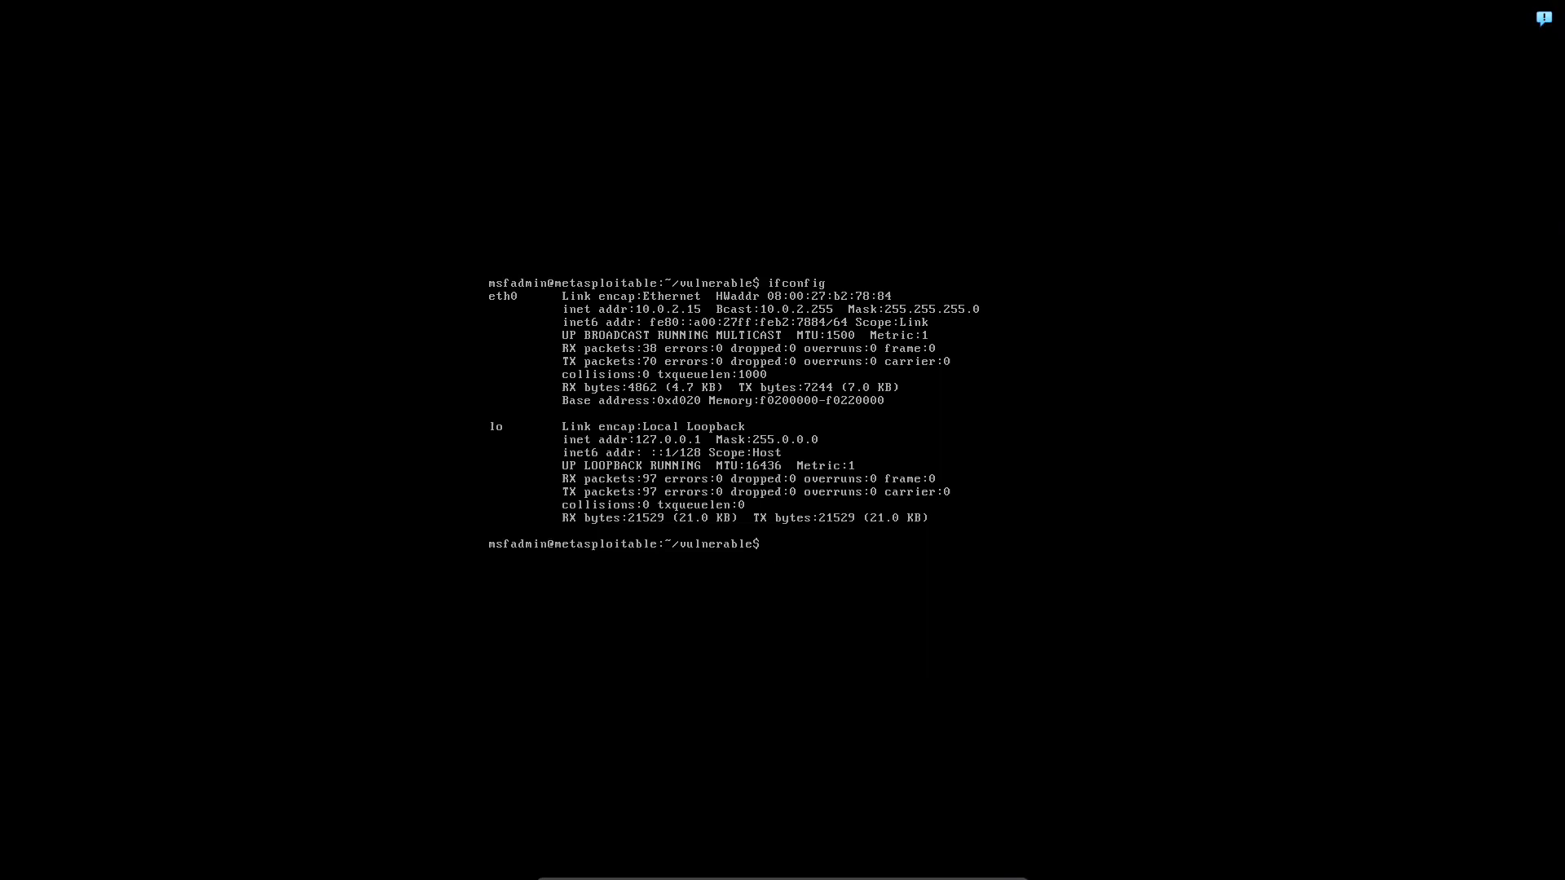
key(Control_R+f)
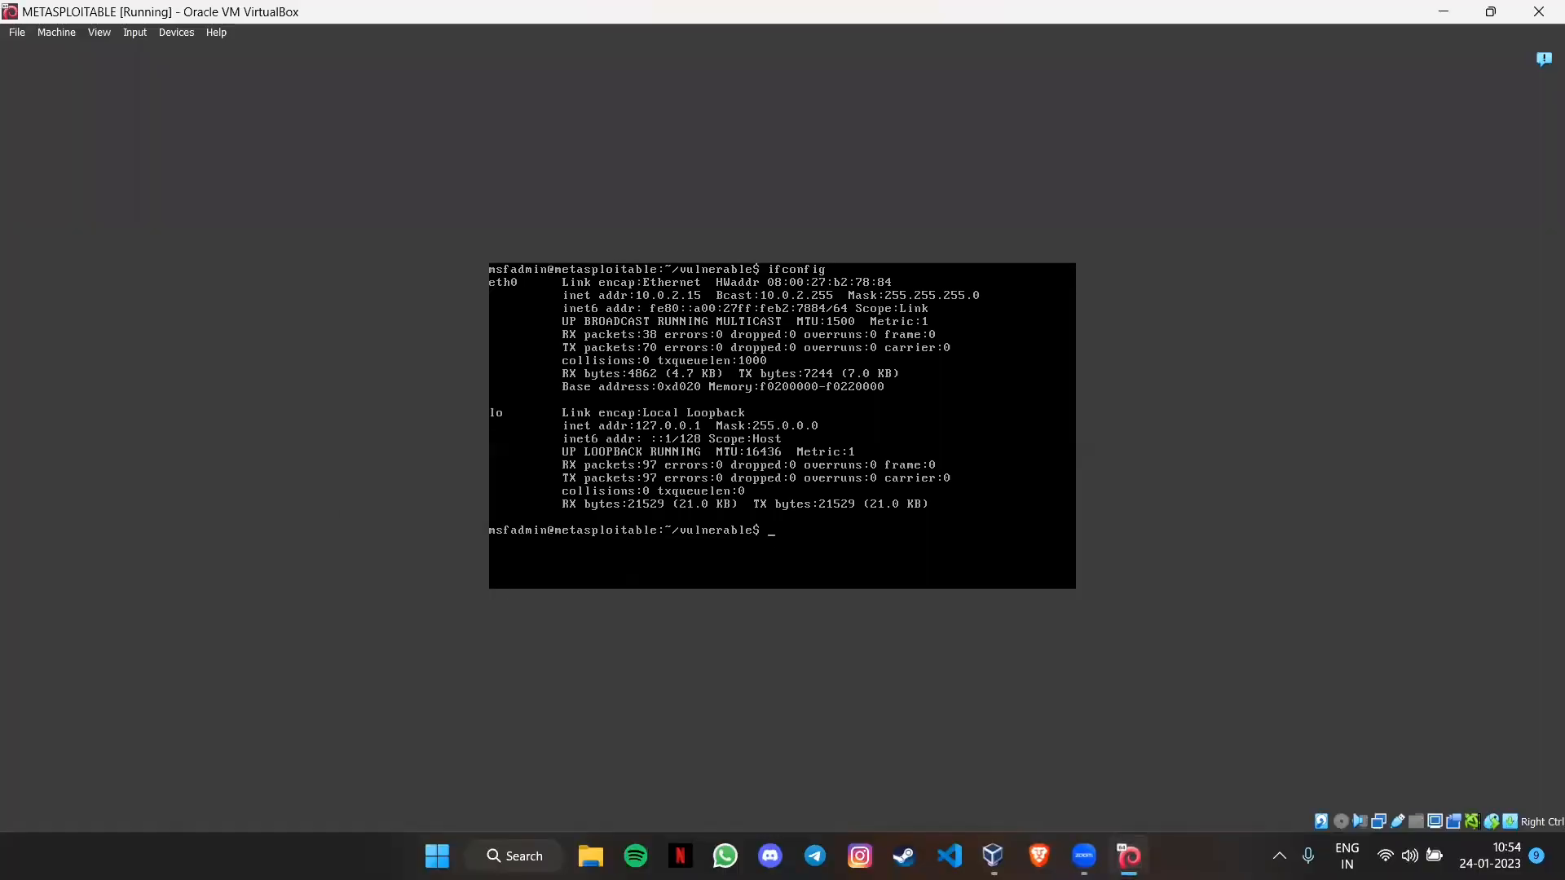
key(super+s)
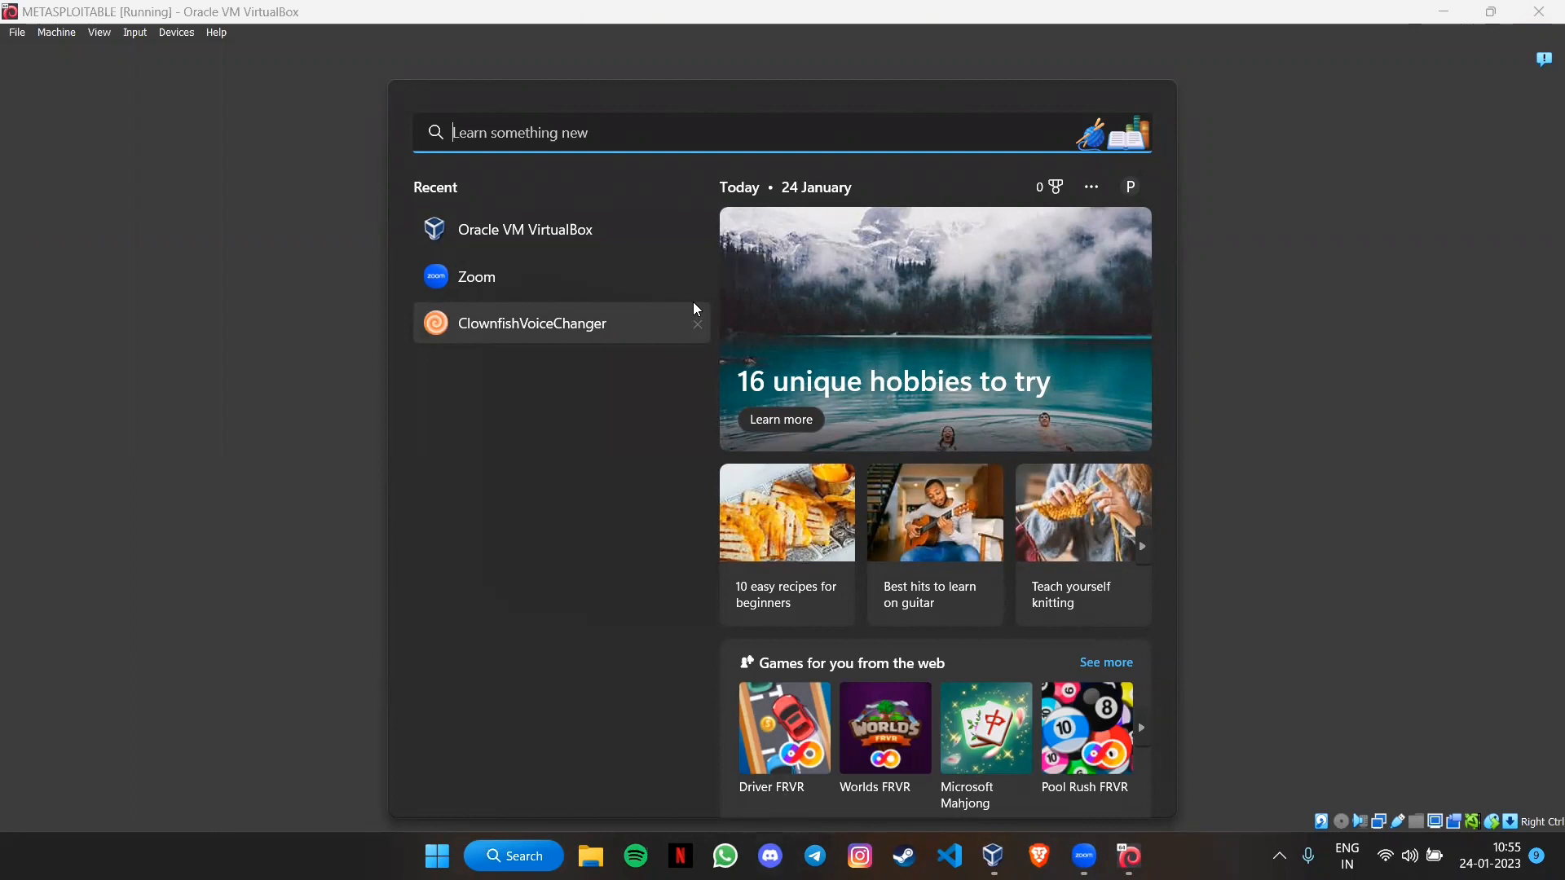
key(Escape)
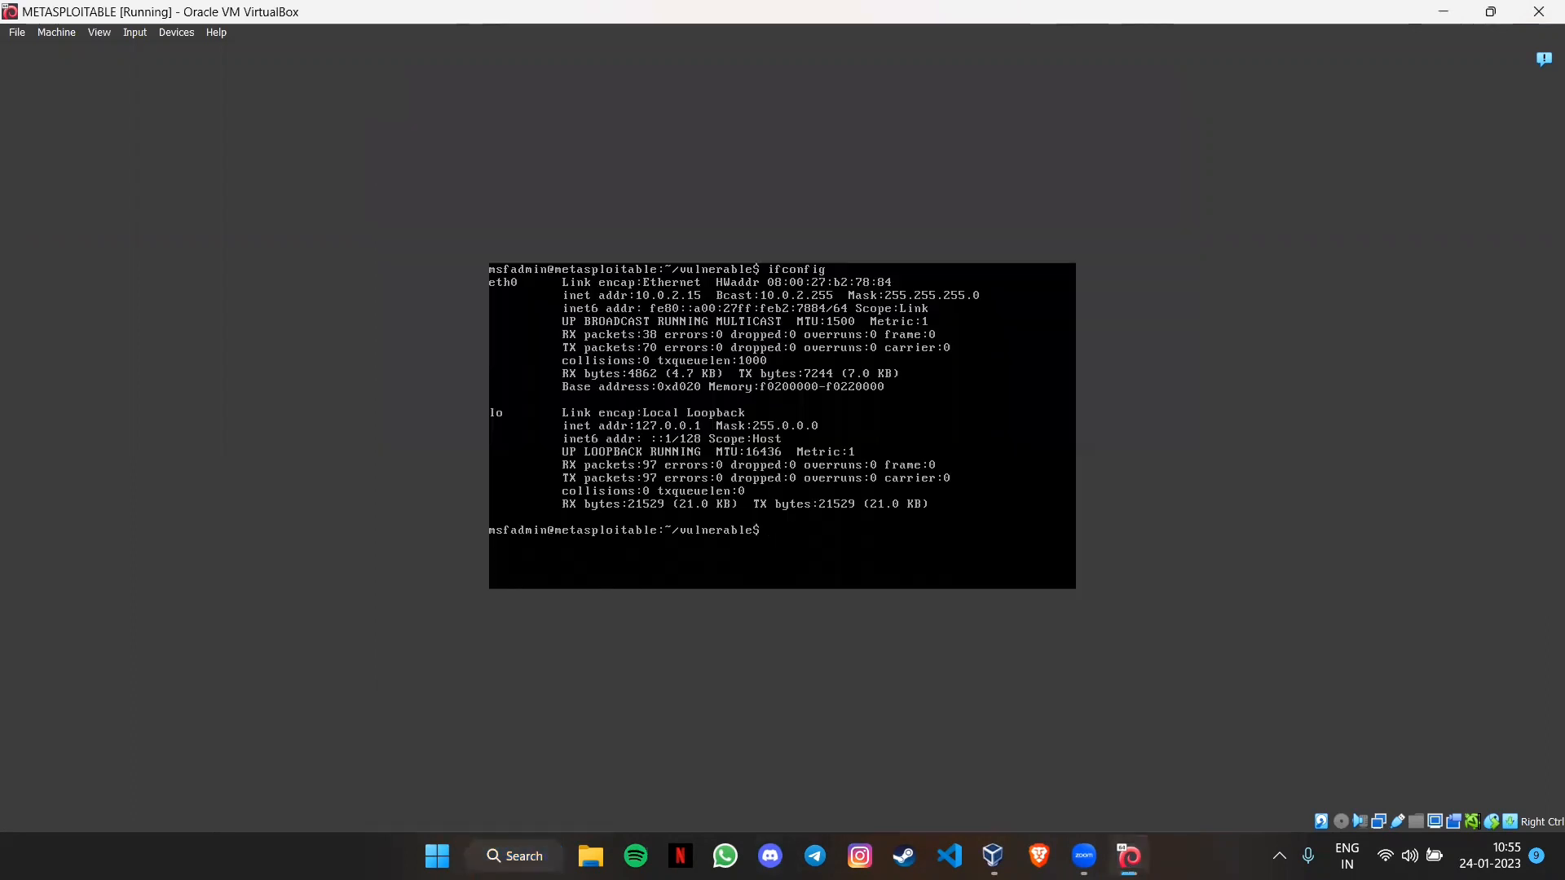